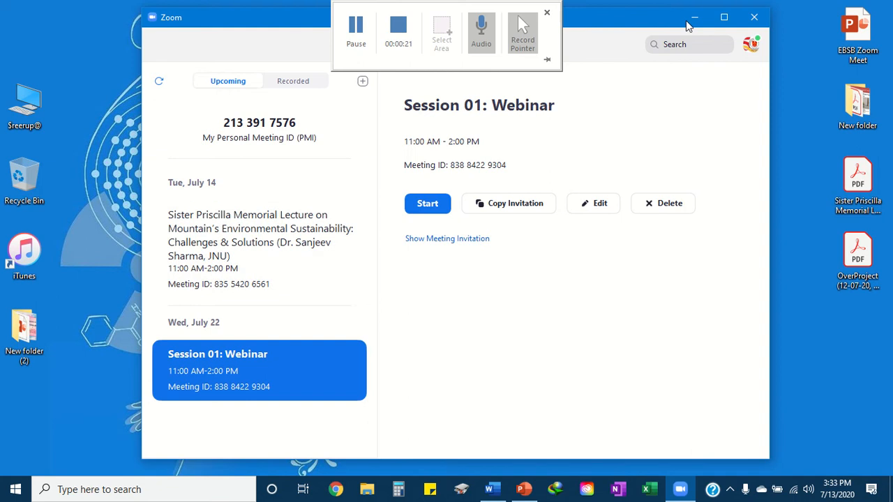
- Open the Zoom account's profile in the web portal and show its upcoming meetings
left_click(750, 50)
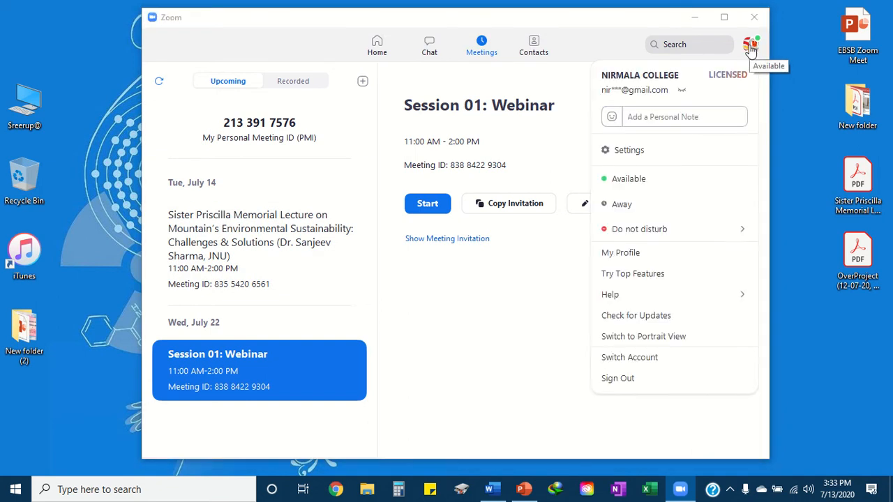
left_click(627, 255)
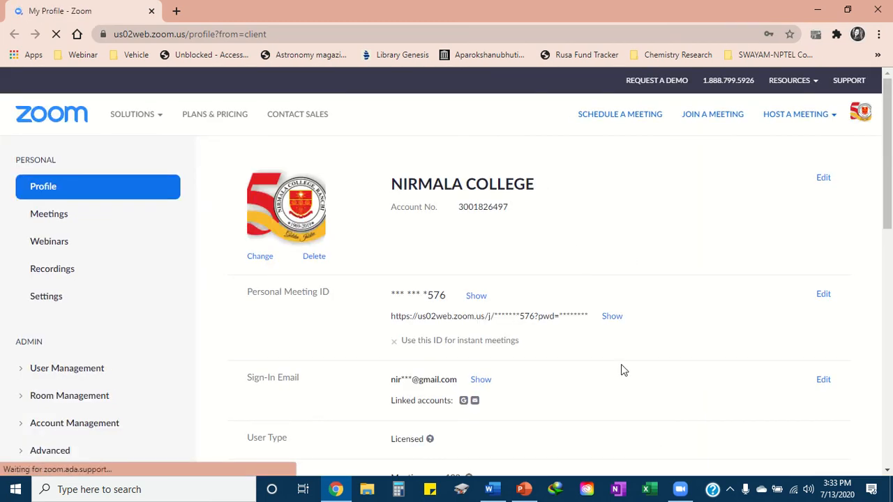
scroll(623, 369, "down", 10)
scroll(623, 370, "up", 10)
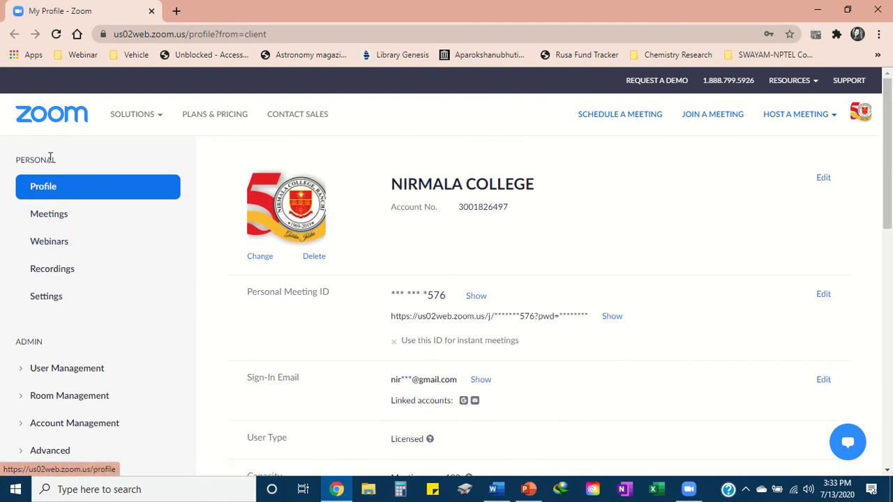
left_click(43, 214)
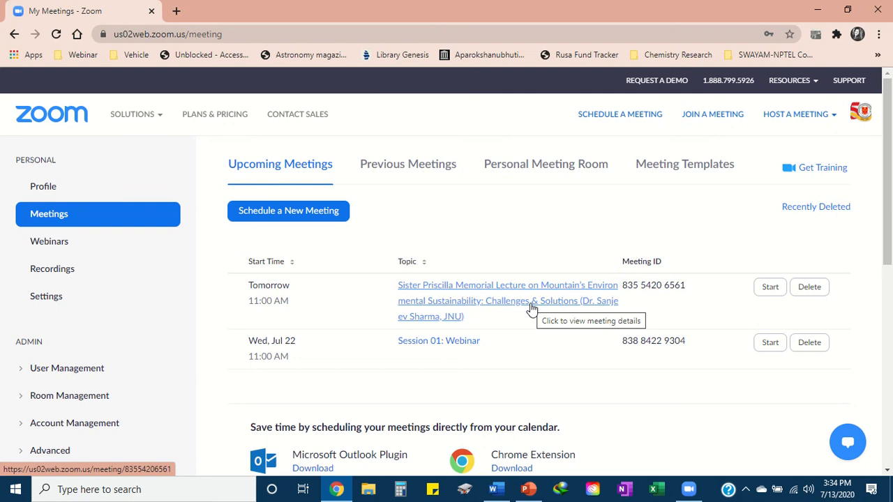
- Review the live streaming settings of tomorrow's memorial lecture meeting, highlighting its live streaming page URL
left_click(482, 305)
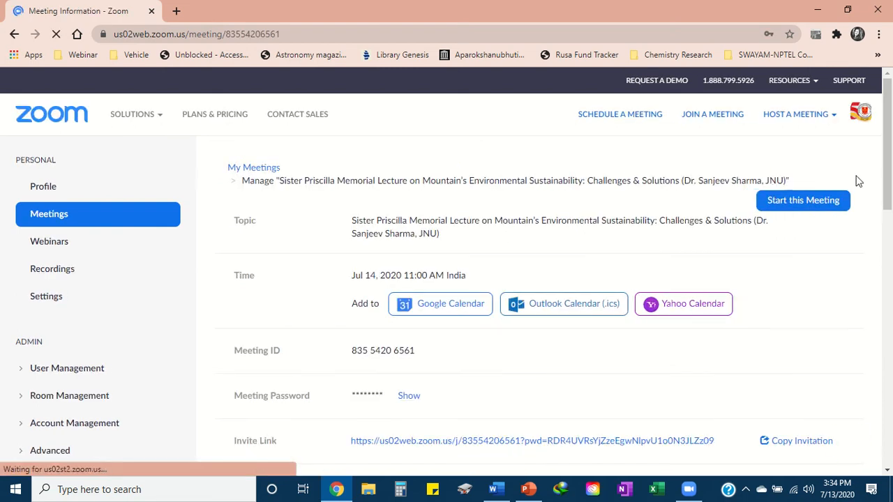
left_click_drag(890, 118, 892, 155)
scroll(298, 228, "down", 7)
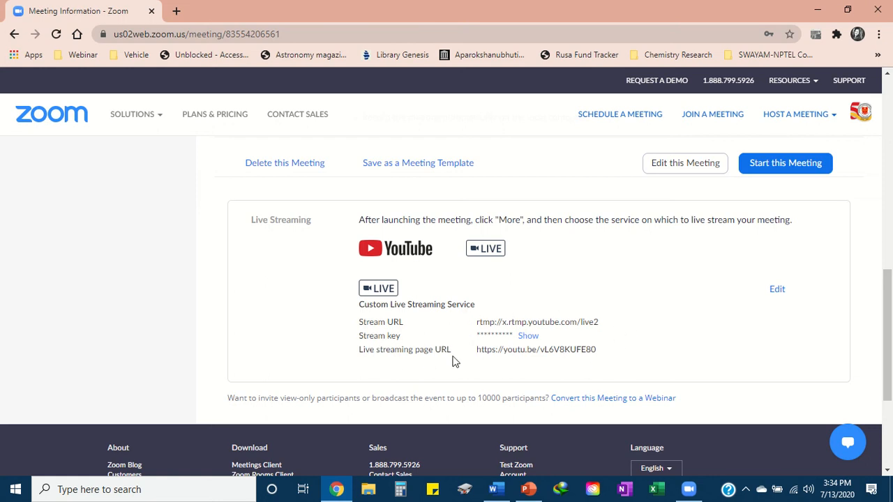
mouse_move(889, 398)
left_mouse_down()
mouse_move(889, 200)
mouse_move(890, 381)
left_mouse_up()
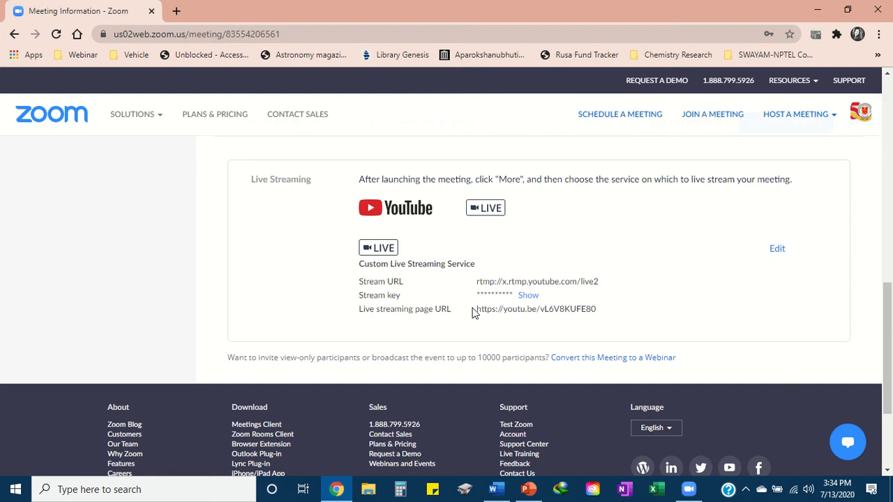
left_click_drag(478, 309, 603, 313)
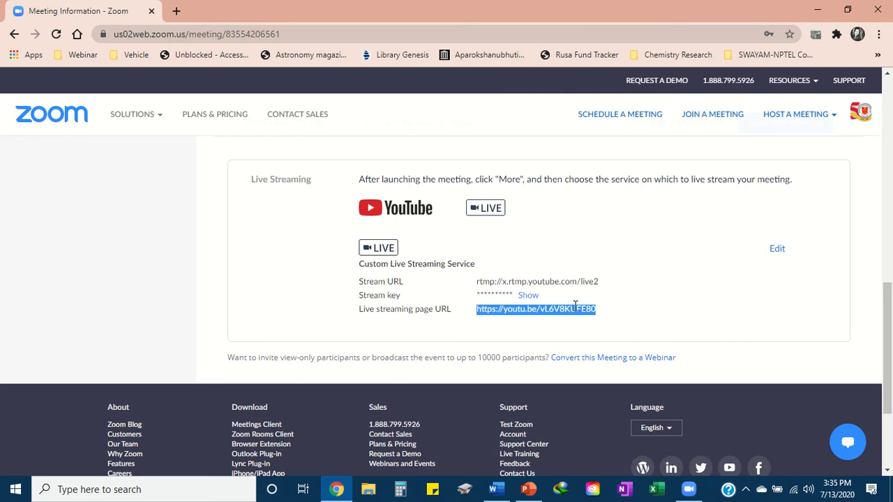
left_click_drag(887, 370, 891, 174)
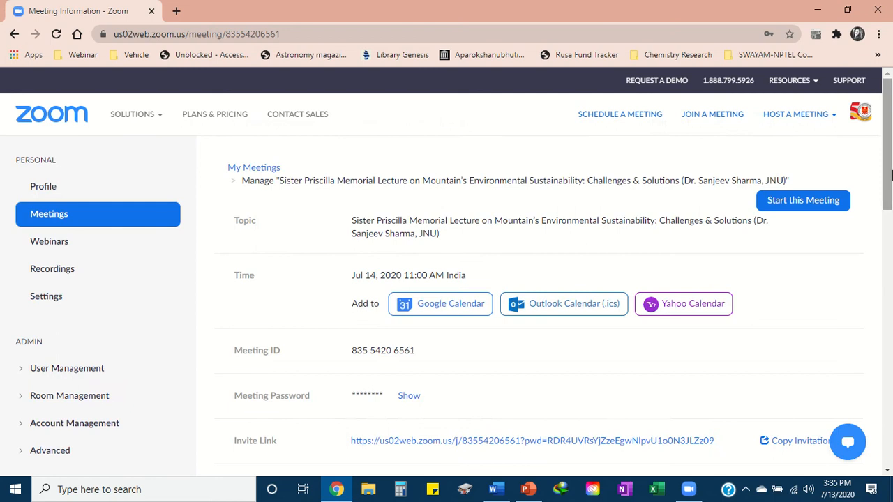
- Open the details of the Session 01: Webinar meeting and check its live streaming section
left_click(49, 218)
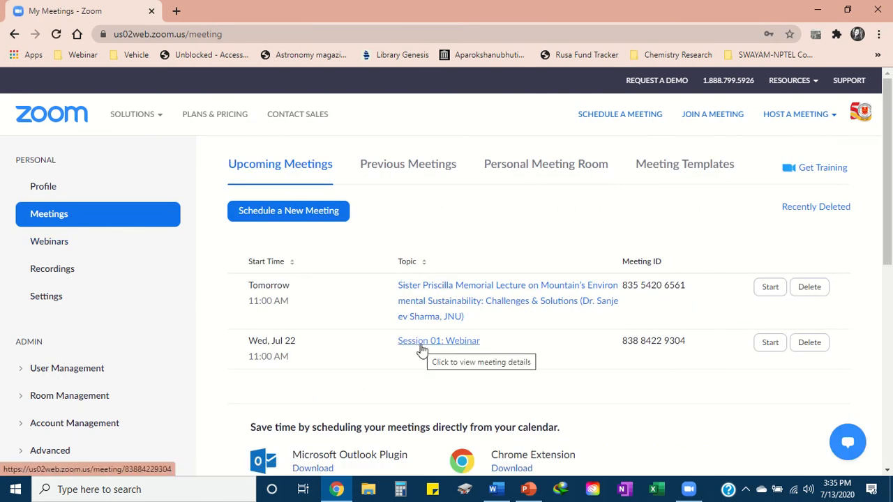
left_click(421, 346)
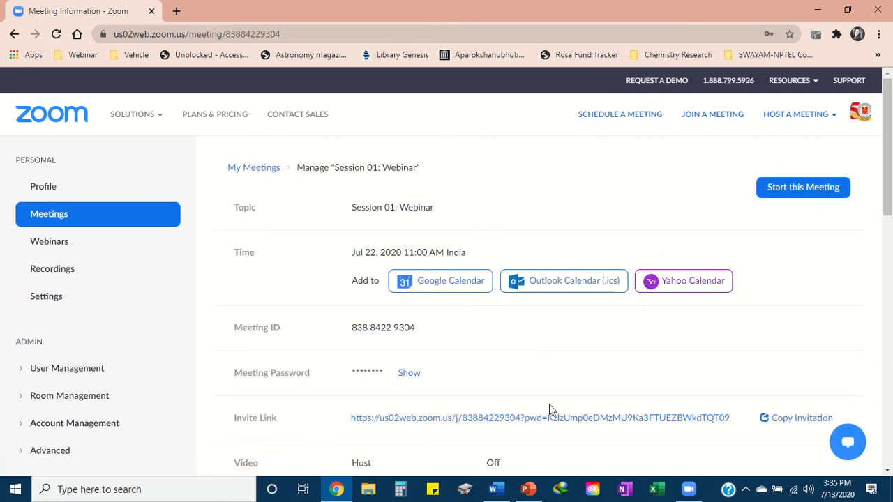
left_click_drag(888, 108, 888, 305)
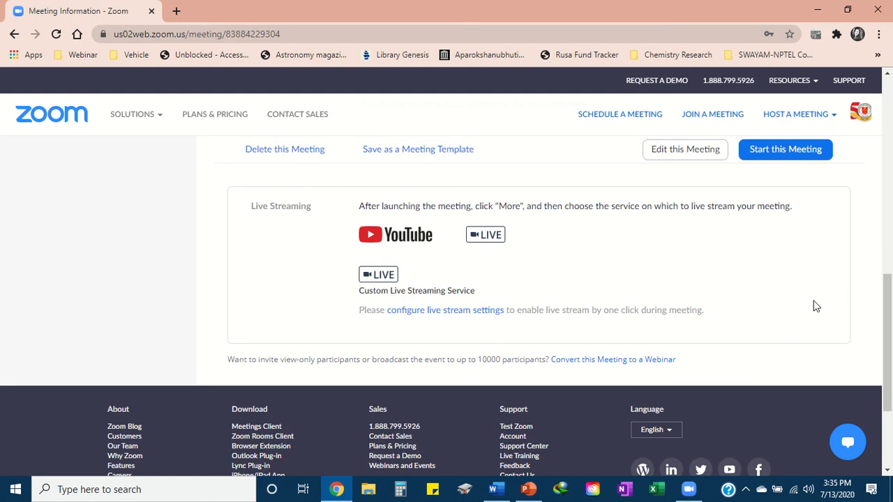
left_click_drag(887, 381, 871, 175)
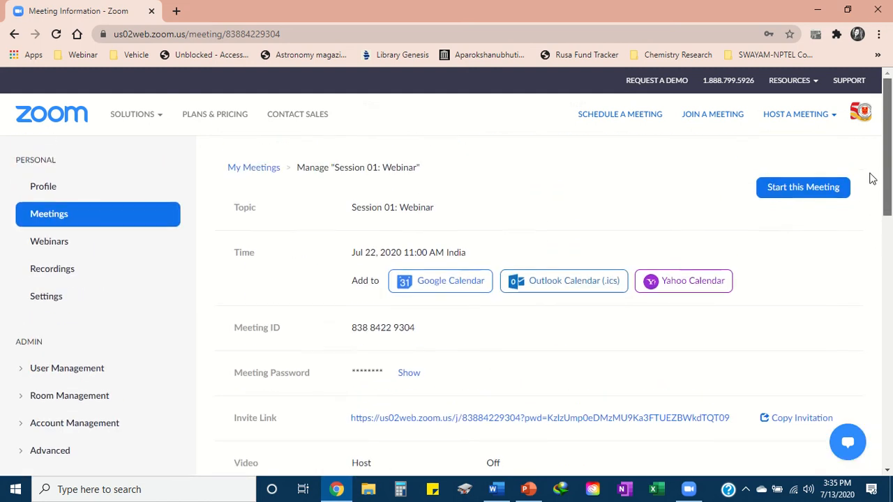
- Open YouTube from the Chrome apps page in a new browser tab
left_click(176, 12)
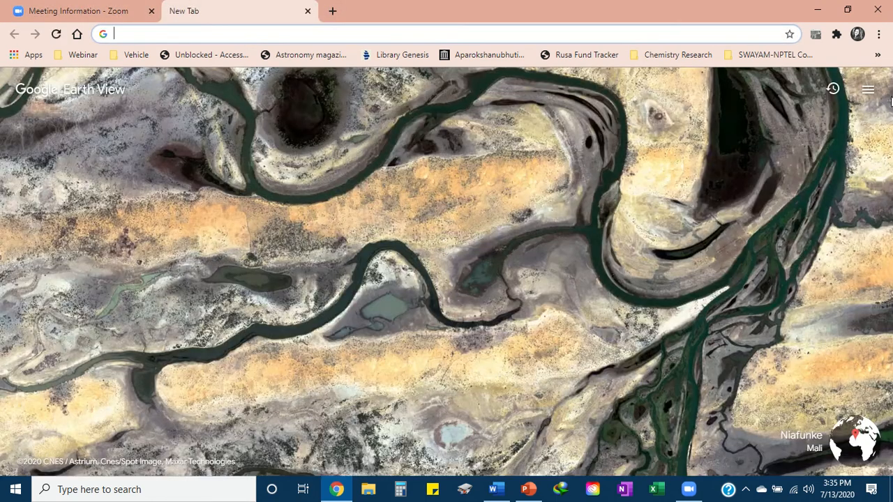
left_click(869, 90)
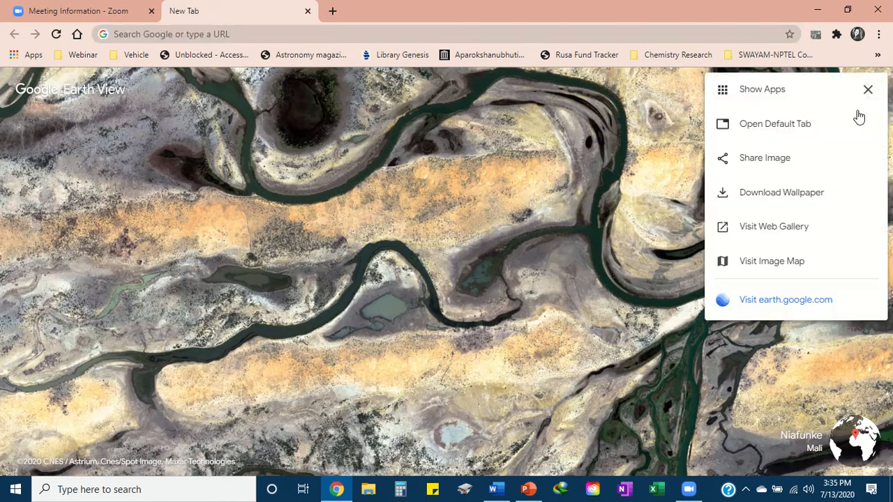
left_click(773, 96)
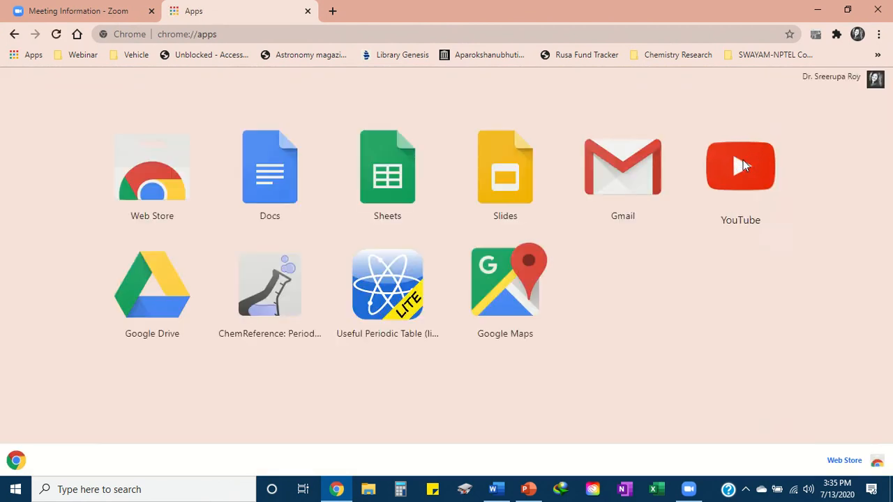
left_click(743, 166)
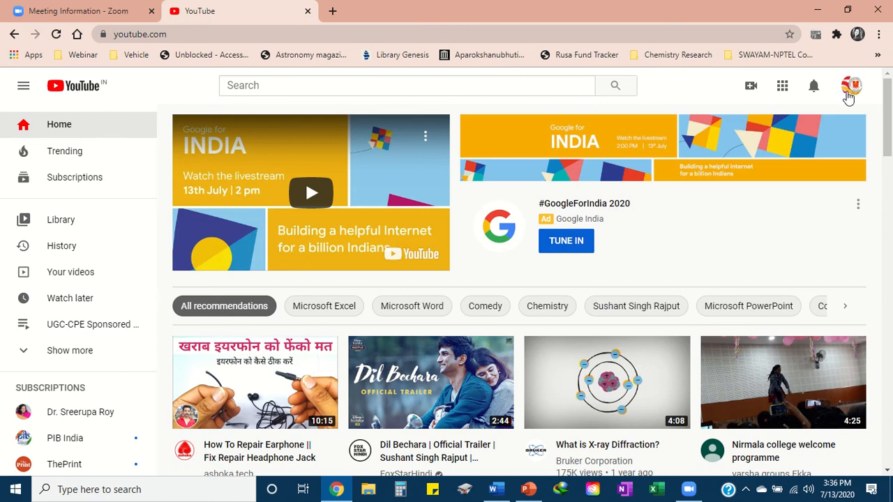
- Start a new YouTube live stream without reusing the settings of the previous stream
left_click(751, 90)
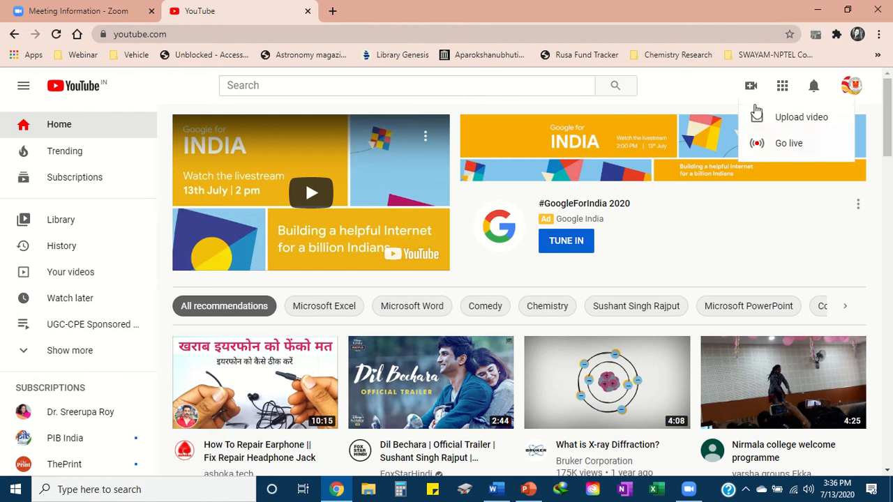
left_click(793, 149)
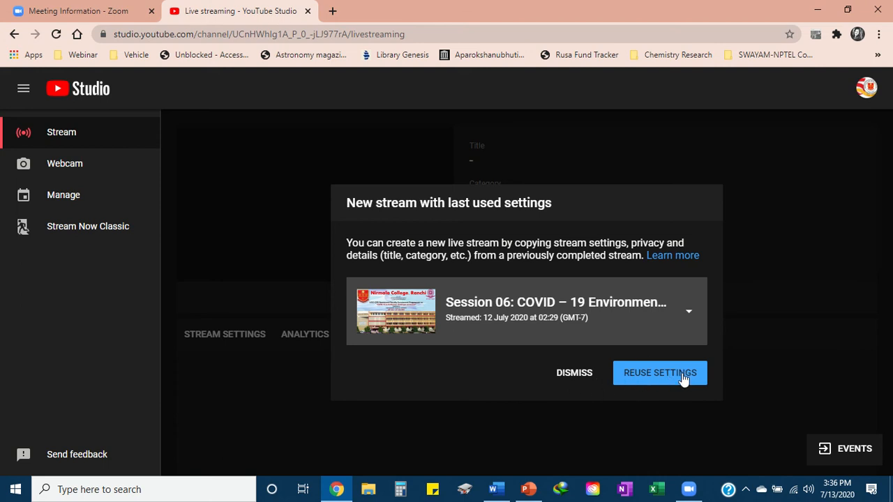
left_click(576, 377)
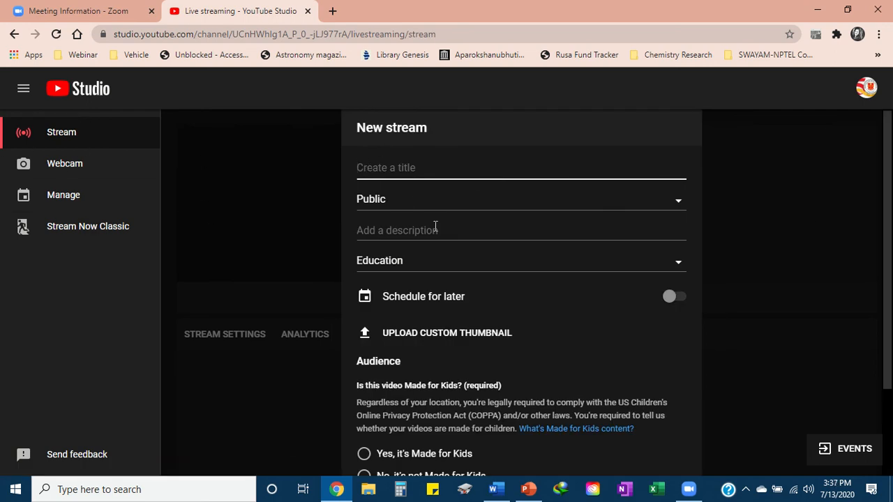
- Copy the topic Session 01: Webinar from the Zoom meeting page and use it as the new stream's title
left_click(51, 4)
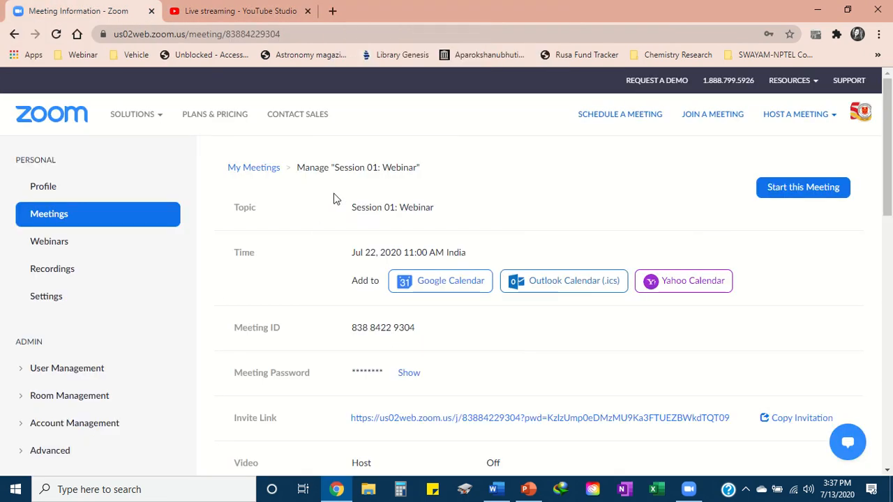
left_click_drag(352, 207, 464, 214)
key("ctrl+c")
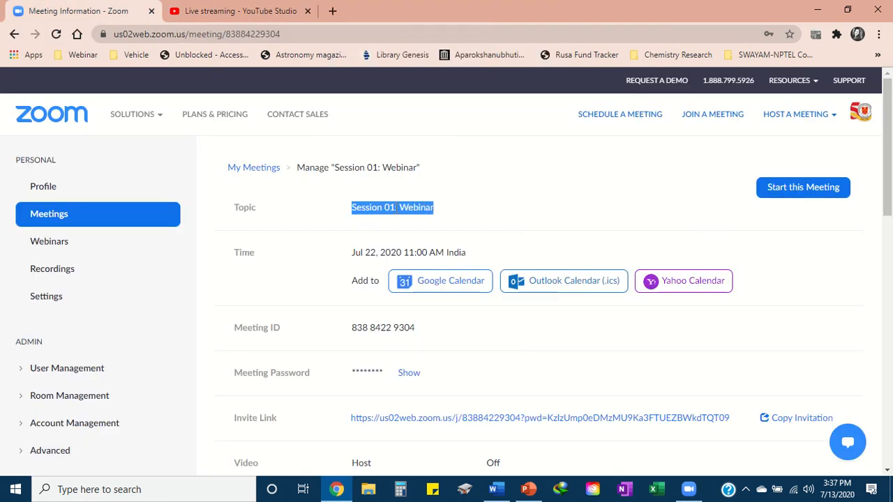
right_click(395, 207)
left_click(419, 217)
left_click(232, 15)
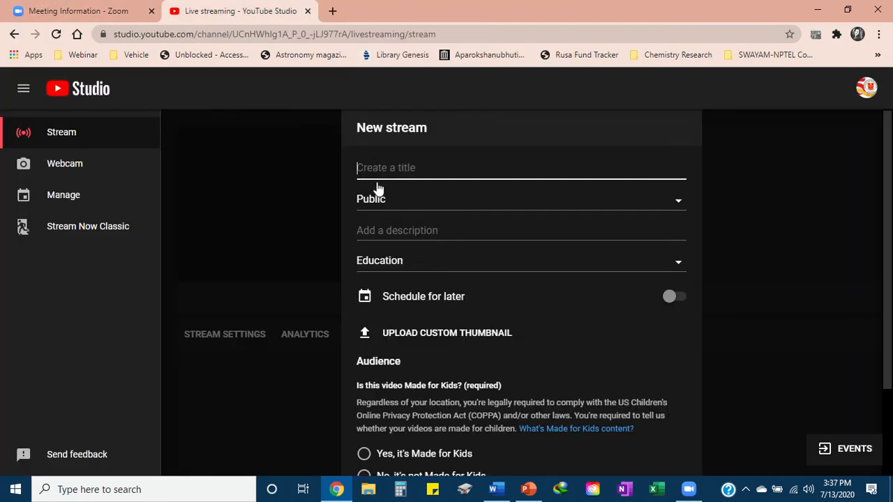
right_click(375, 163)
left_click(405, 265)
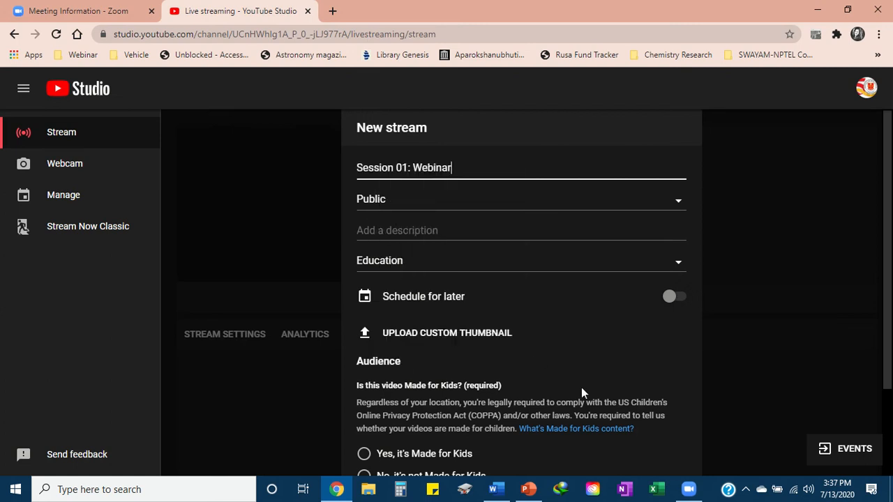
- Set the stream's visibility to Public, its description to By CPE and its category to Education
left_click(678, 204)
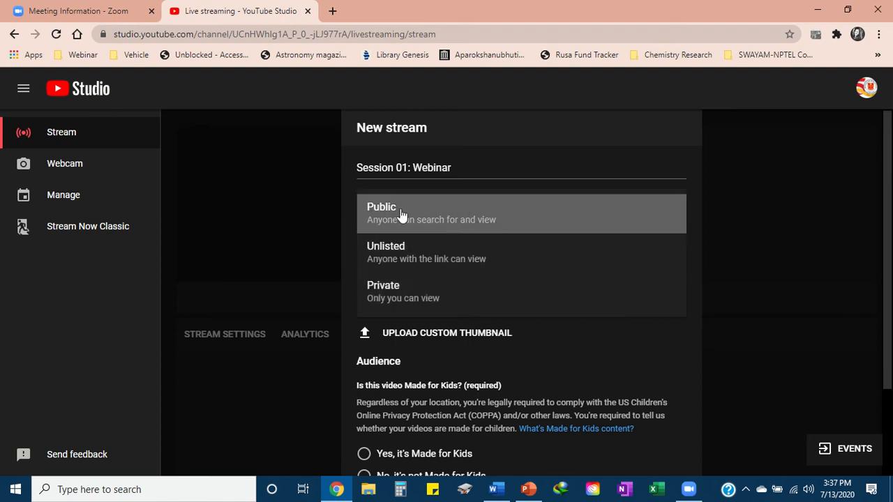
left_click(589, 223)
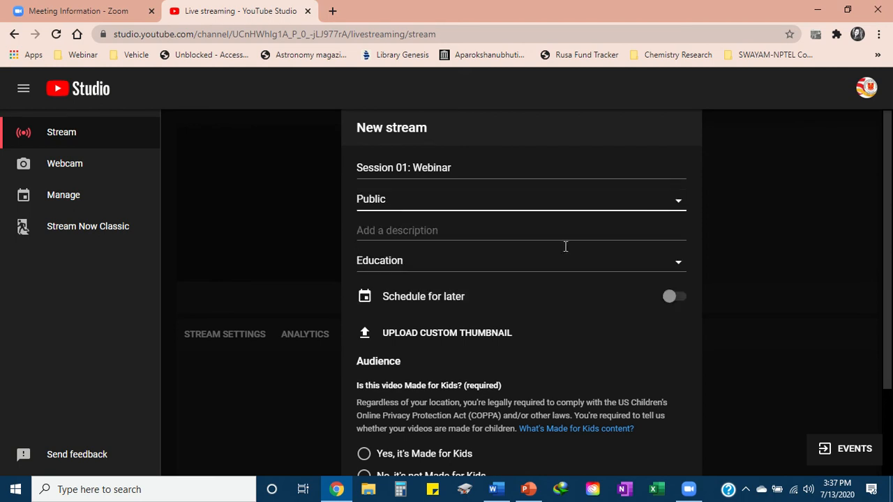
left_click(402, 230)
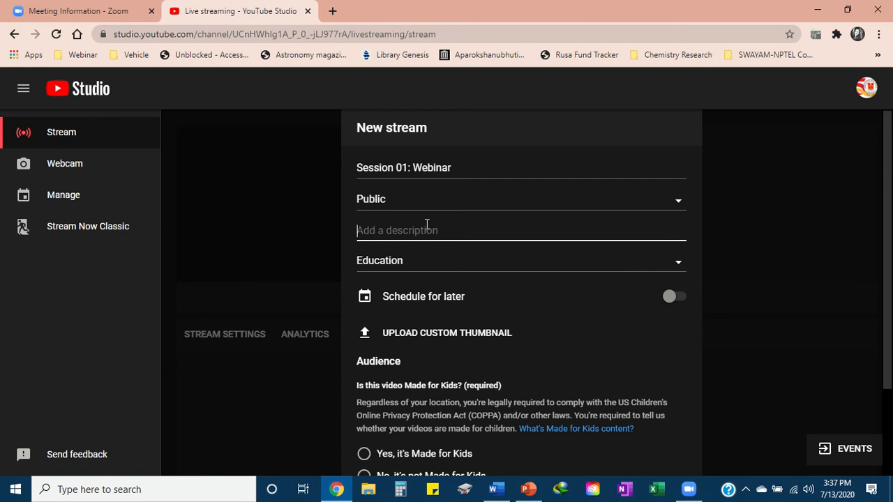
type("By CPE")
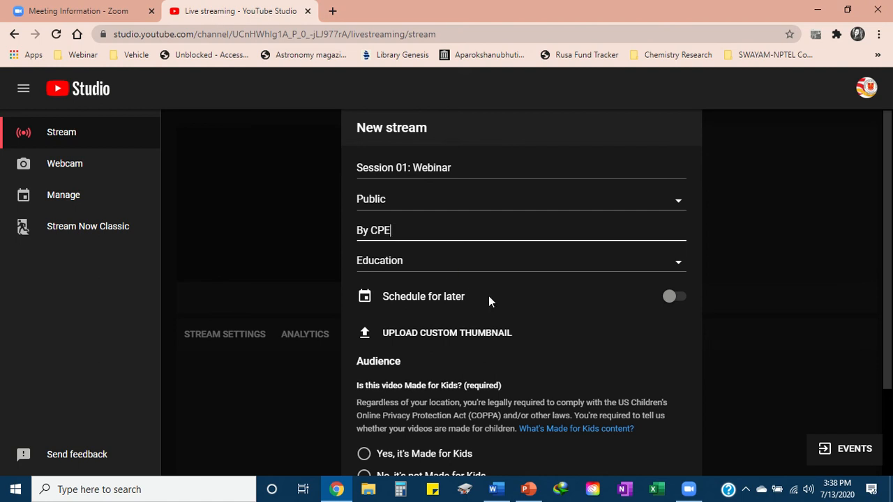
left_click(465, 266)
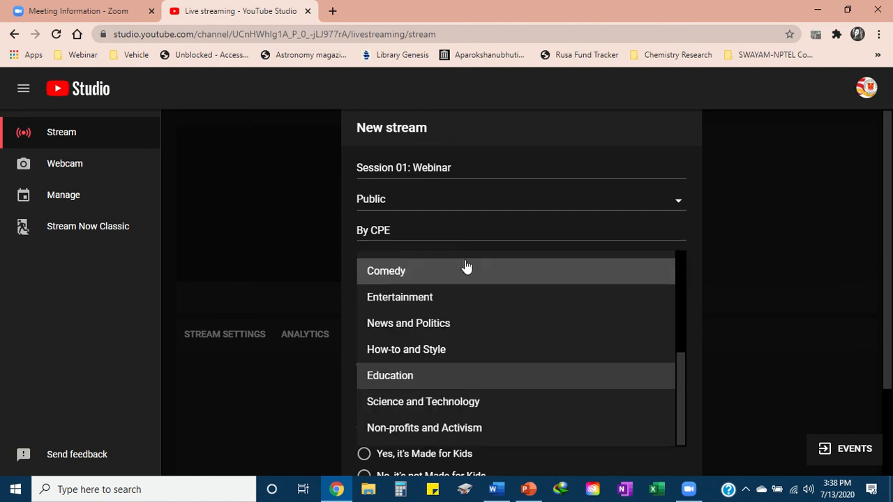
left_click(405, 380)
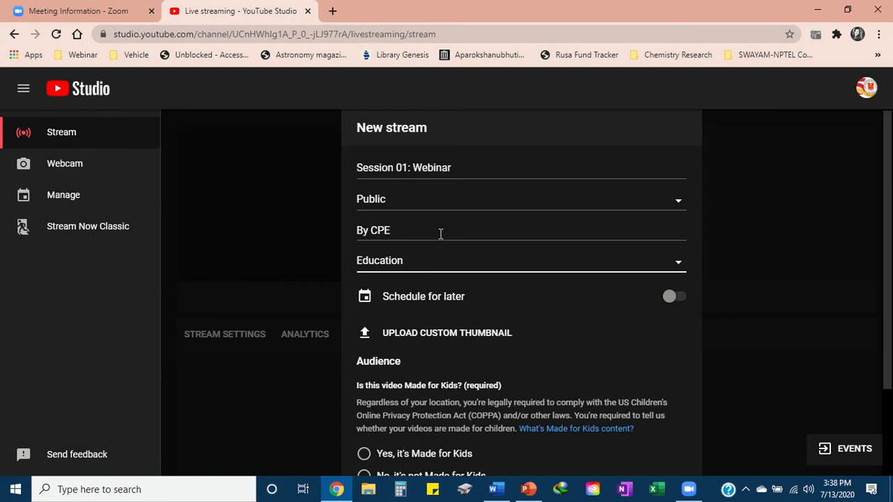
- Turn on scheduling for later and set the stream date to Wed, 22 Jul
left_click(674, 299)
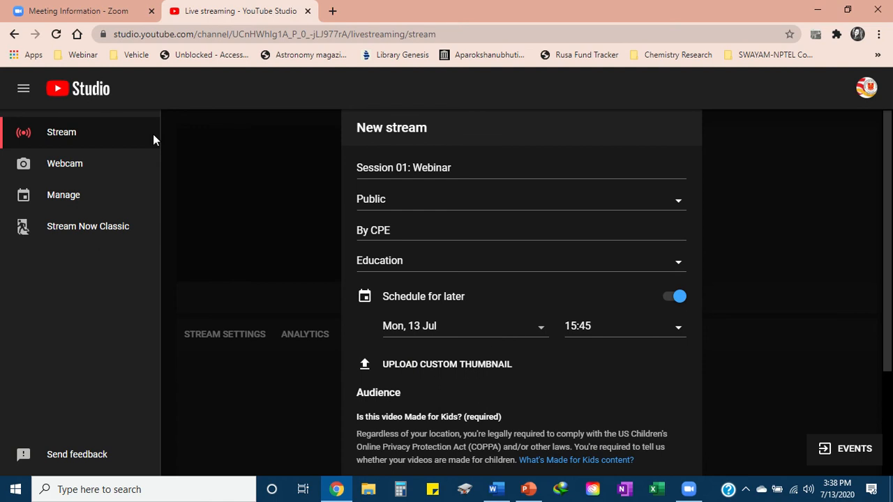
left_click(539, 327)
scroll(527, 400, "down", 1)
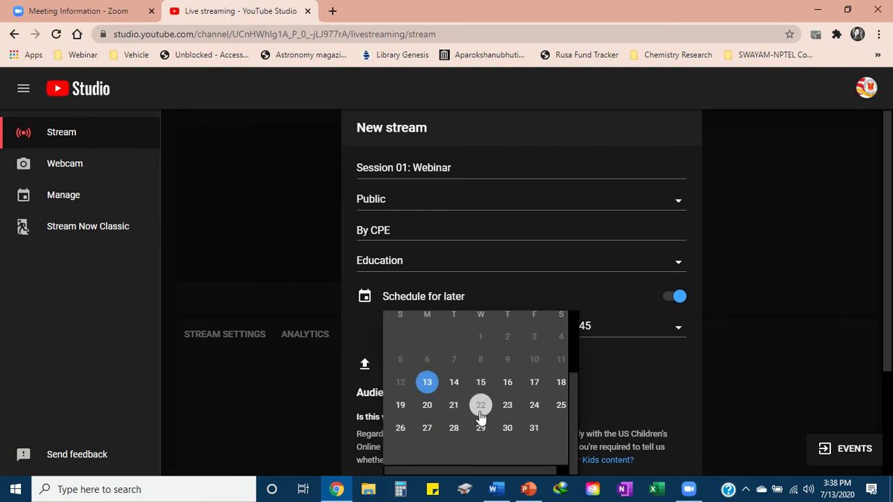
left_click(480, 406)
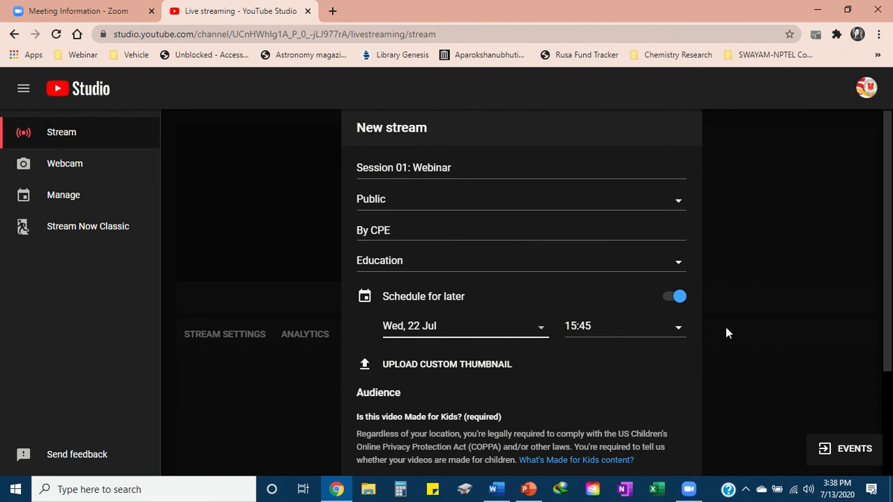
- Set the scheduled stream's start time to 11:00
left_click(675, 332)
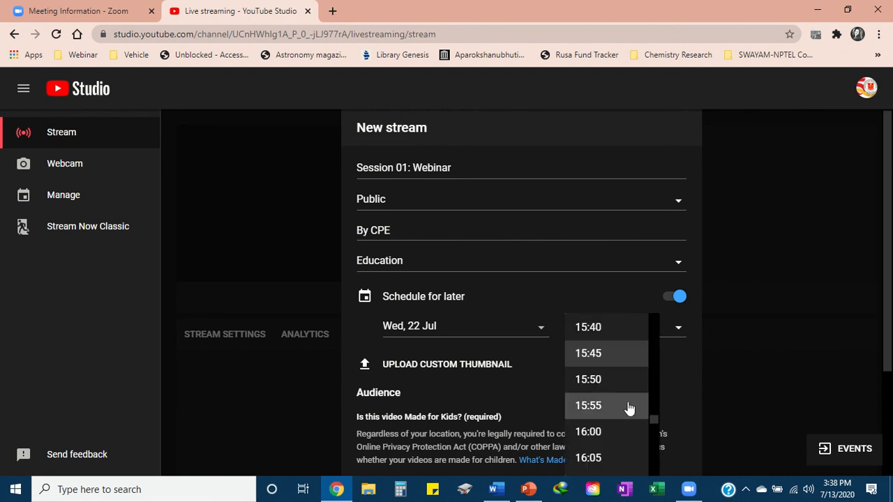
scroll(628, 408, "up", 3)
scroll(628, 408, "up", 15)
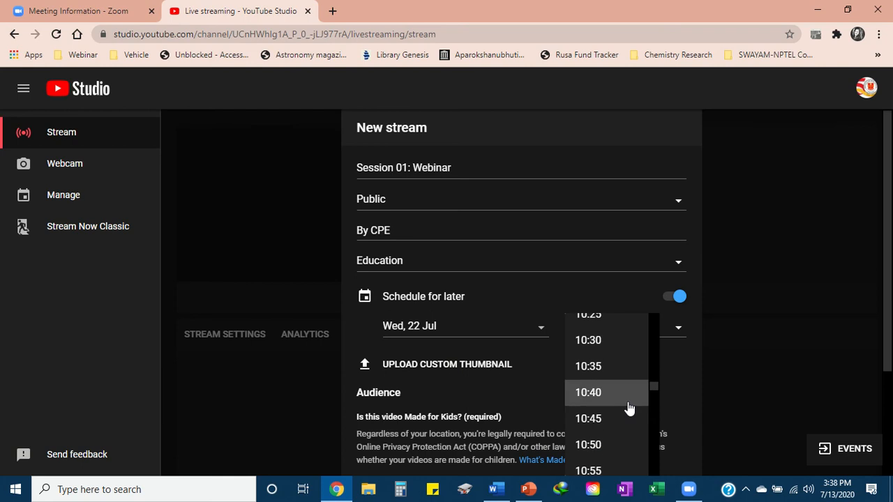
scroll(628, 408, "down", 3)
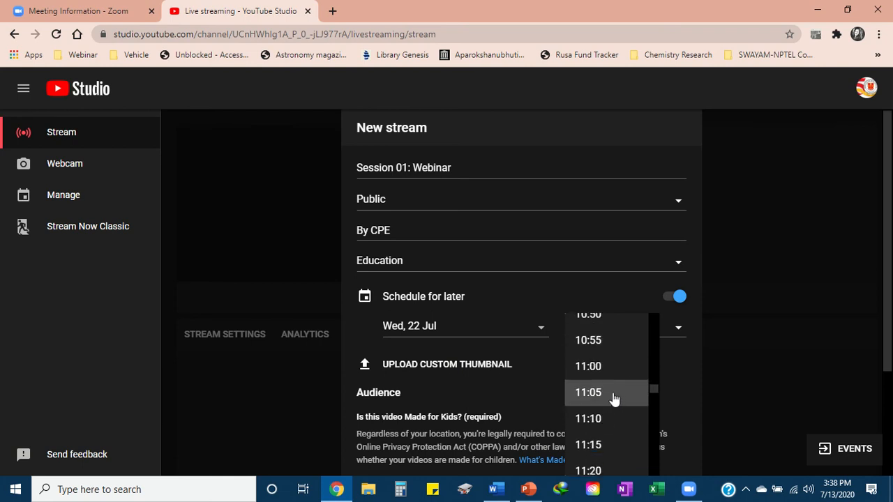
scroll(615, 399, "down", 18)
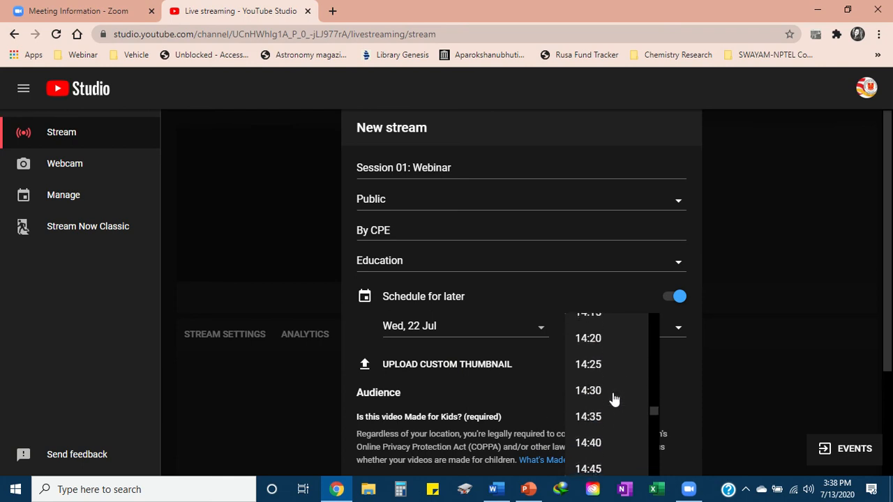
scroll(614, 399, "down", 13)
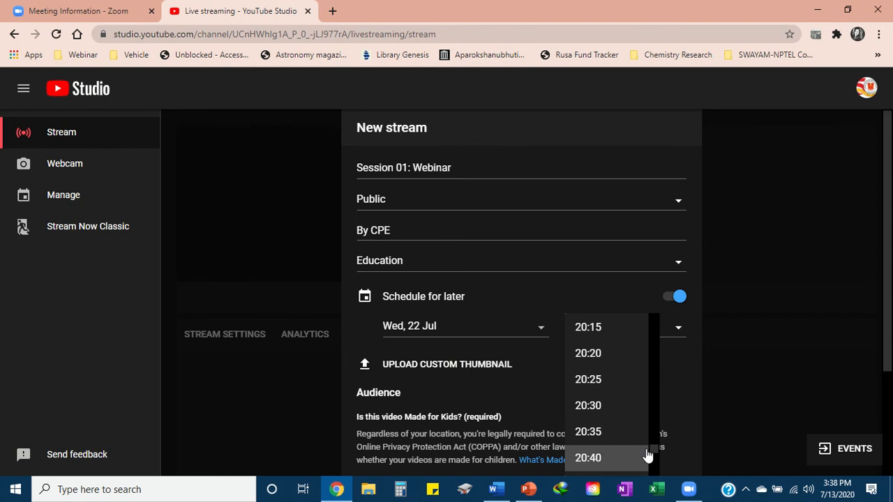
left_click_drag(653, 449, 649, 385)
scroll(626, 399, "down", 6)
scroll(626, 399, "up", 4)
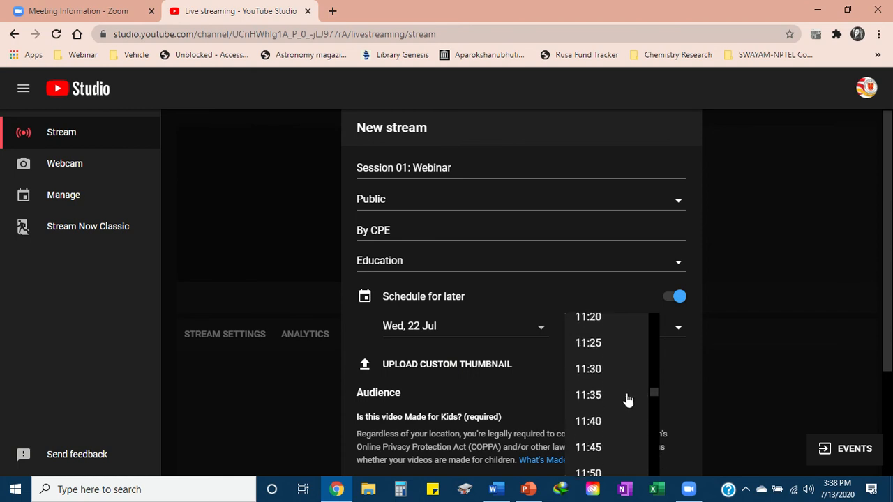
scroll(596, 360, "up", 2)
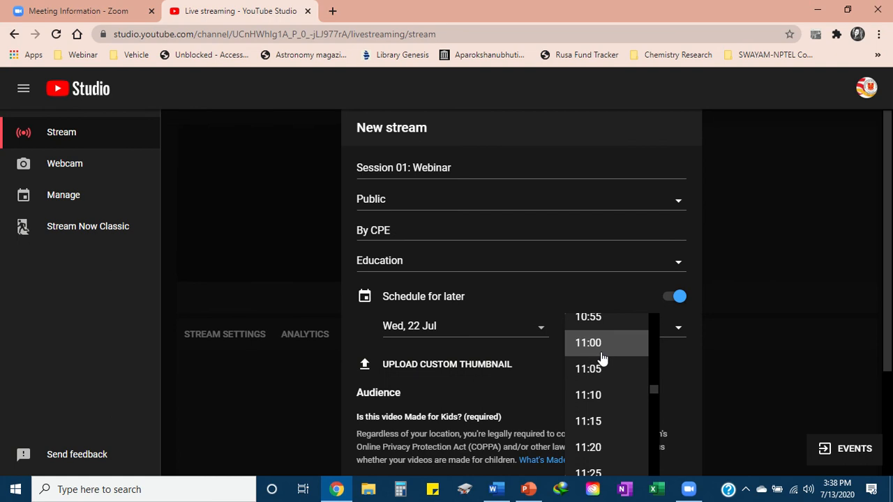
left_click(601, 353)
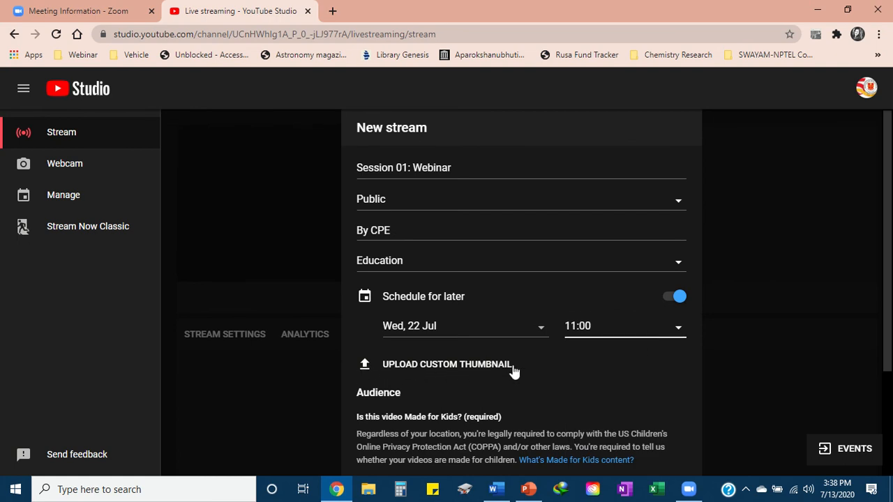
- Upload the image 2020-07-12 (2) from the Screenshots folder as the stream's custom thumbnail
left_click(417, 367)
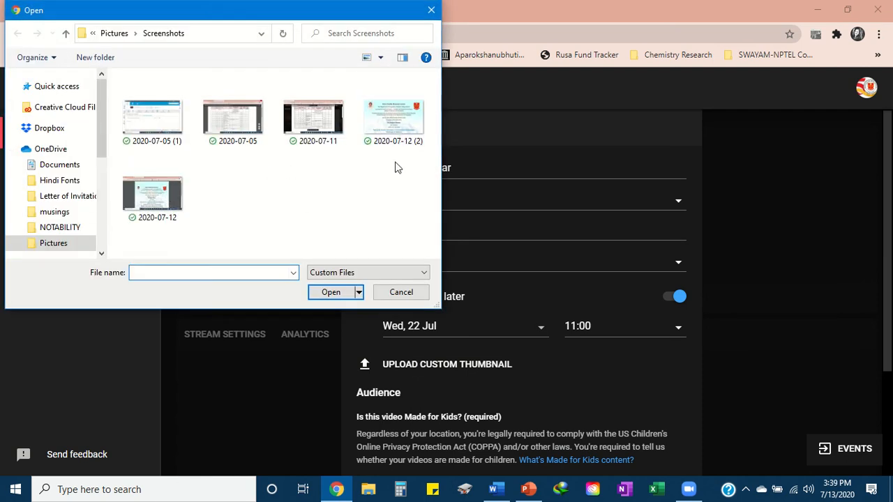
left_click(395, 124)
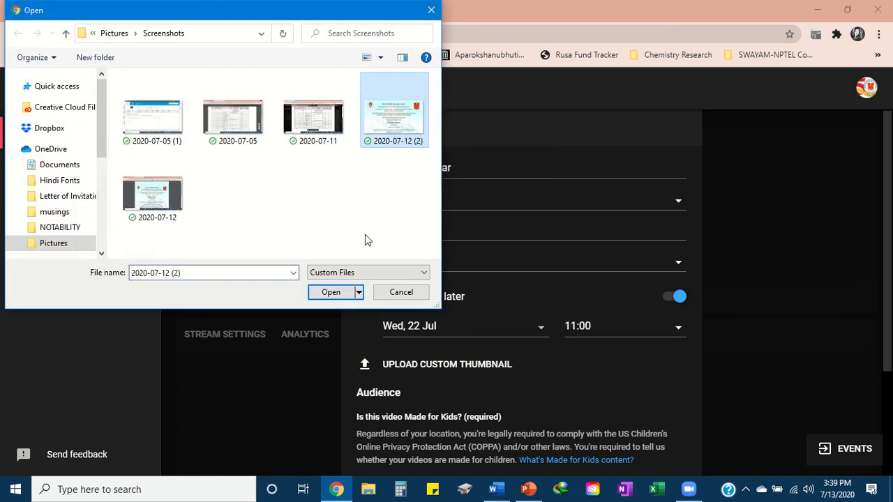
left_click(339, 297)
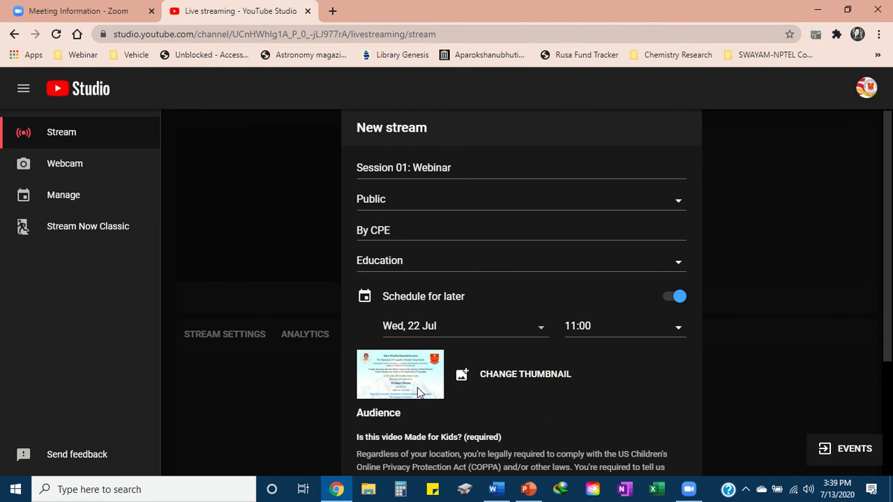
- Mark the stream as not Made for Kids, with no restriction to viewers over 18, and create it
scroll(614, 422, "down", 3)
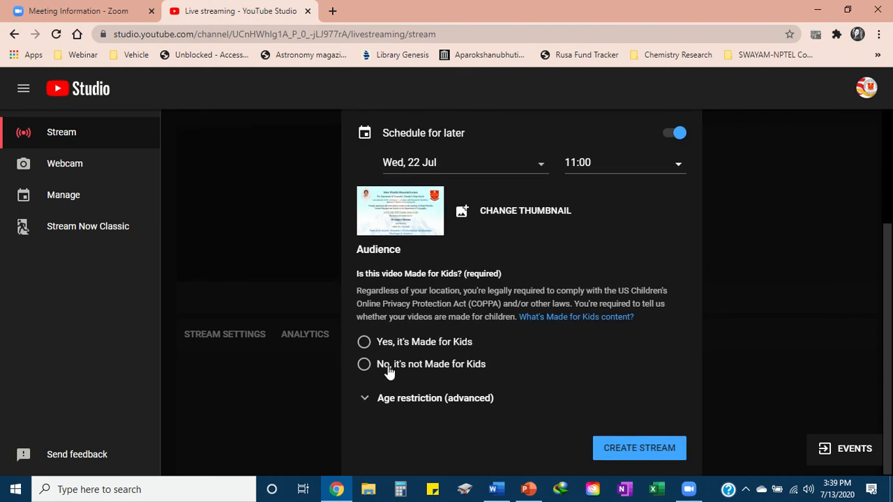
left_click(363, 366)
left_click(366, 399)
scroll(529, 410, "down", 2)
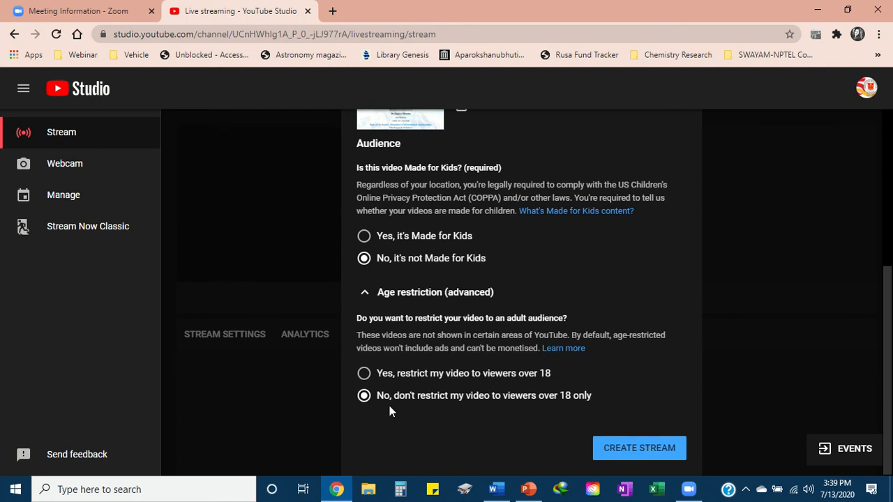
left_click(638, 454)
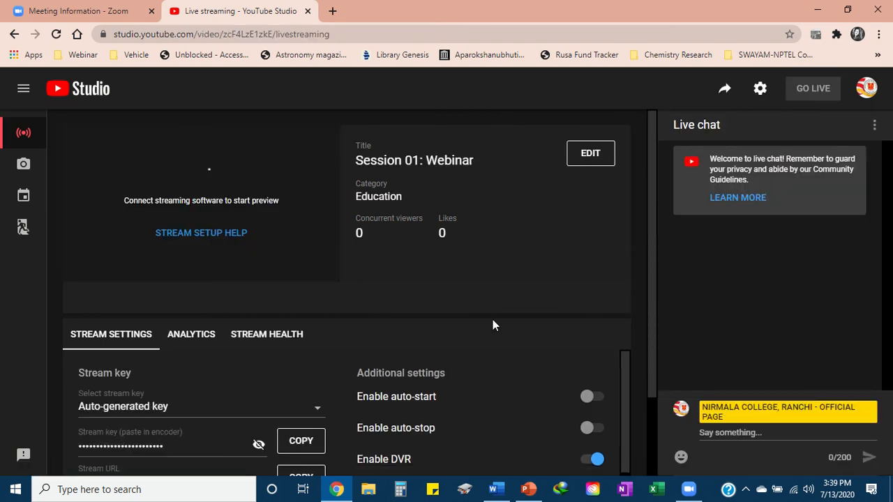
scroll(494, 319, "down", 2)
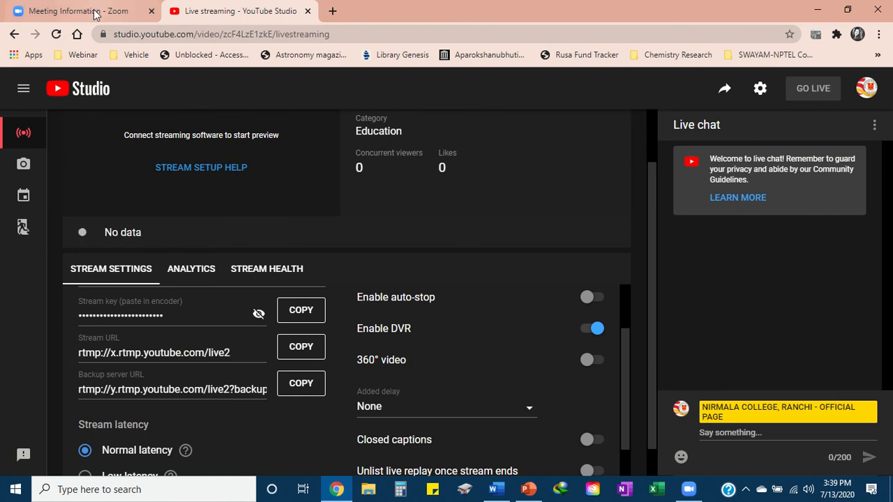
- Start the Session 01: Webinar meeting from its Zoom page, open it in the Zoom app and join with computer audio
left_click(63, 12)
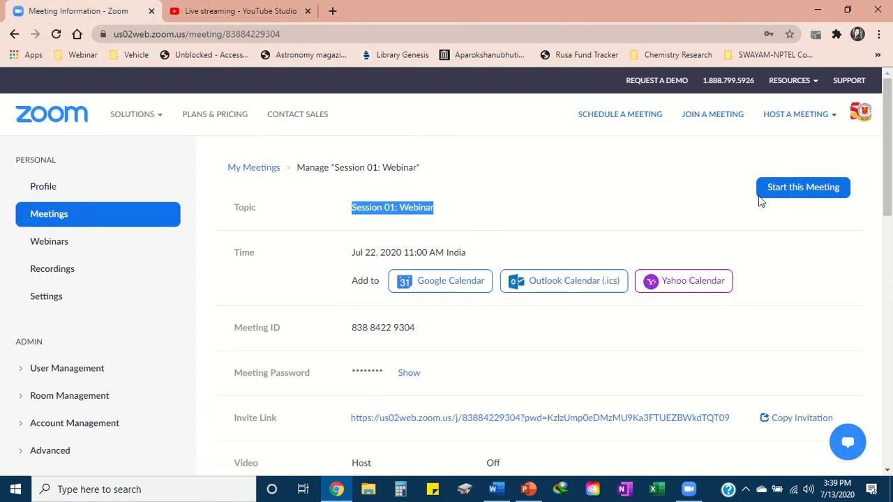
left_click(806, 190)
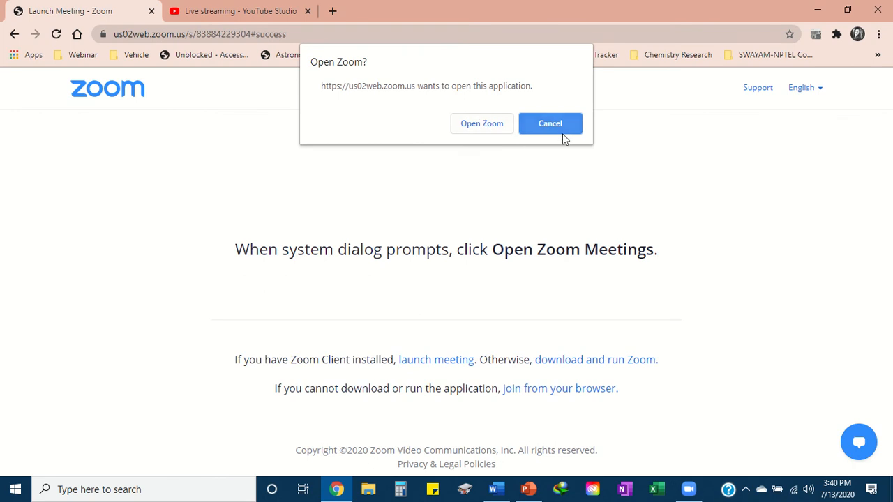
left_click(481, 124)
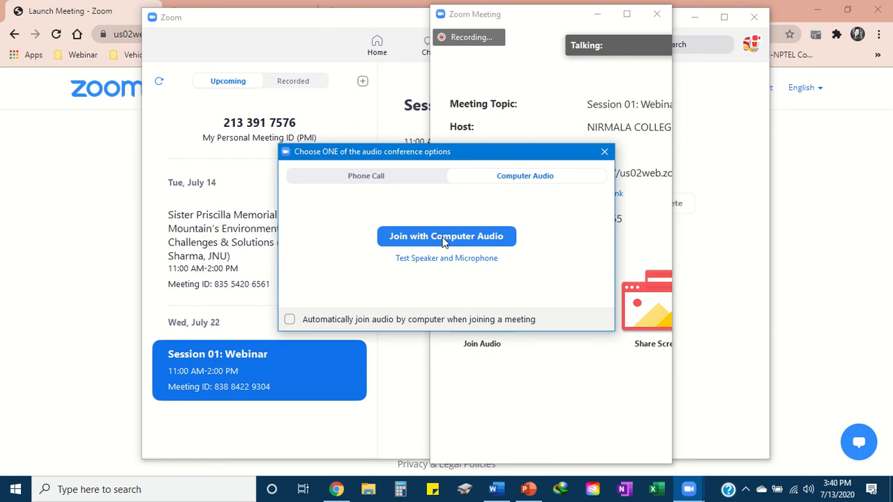
left_click(443, 238)
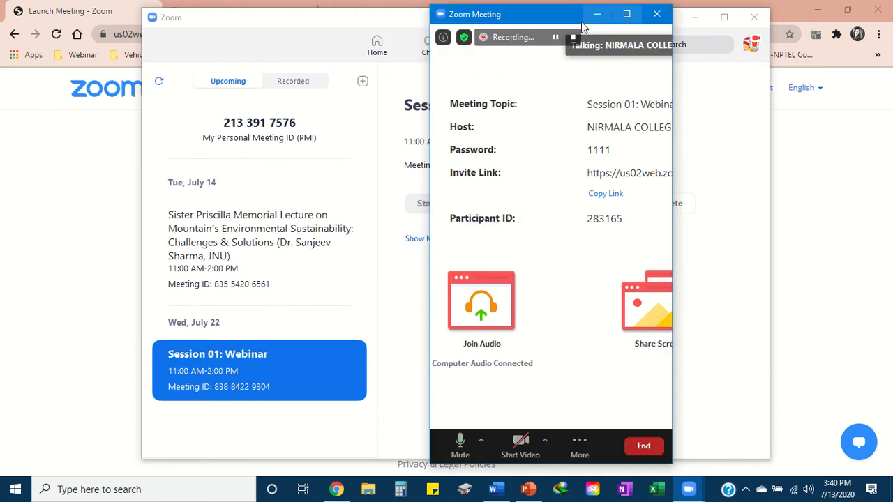
- Minimize the Zoom home window, close the Launch Meeting page, and bring up the Zoom meeting window maximized
left_click(695, 17)
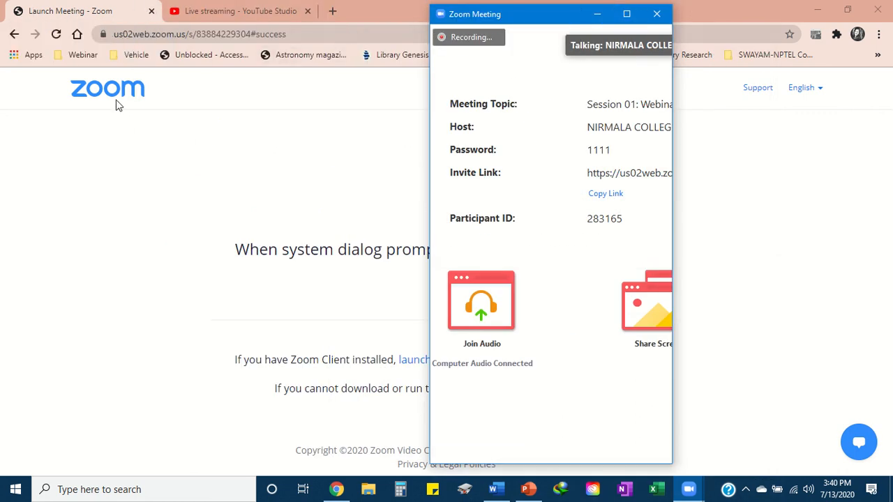
left_click(152, 14)
left_click(151, 13)
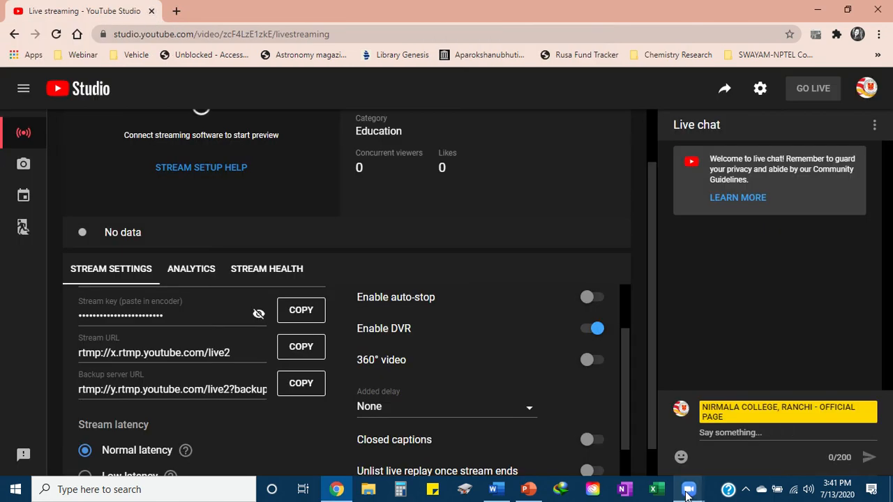
mouse_move(689, 489)
left_click(711, 422)
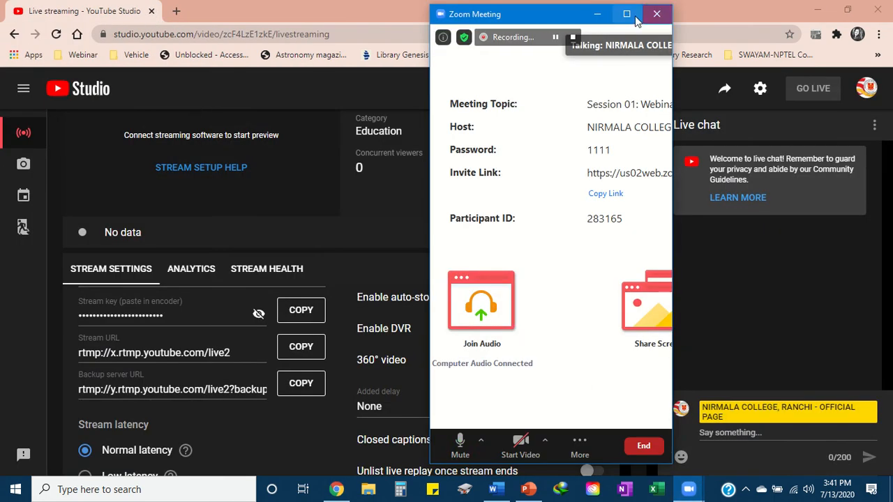
left_click(627, 14)
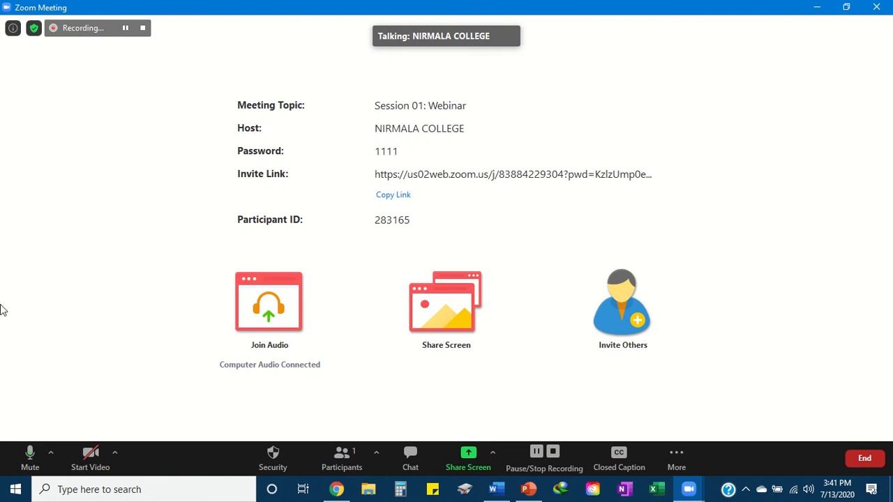
- Mute the microphone, continuing without audio, and open the meeting's Live on Custom Live Streaming Service setup
left_click(30, 457)
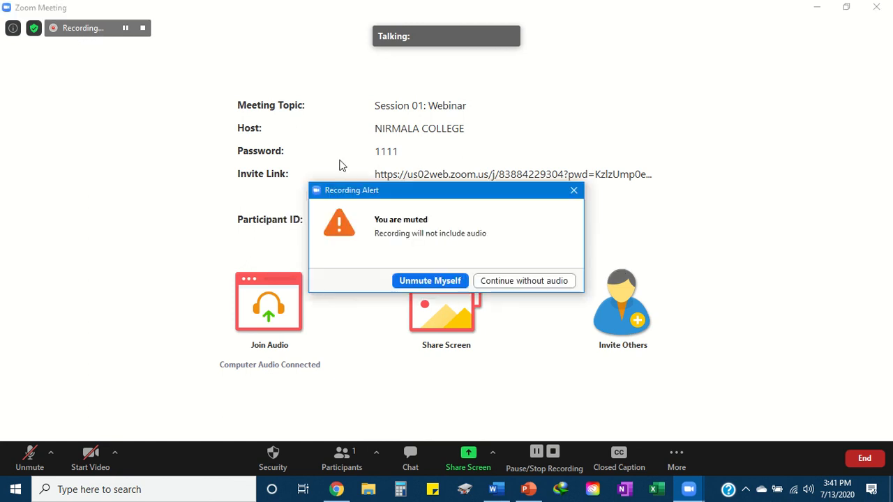
left_click(535, 283)
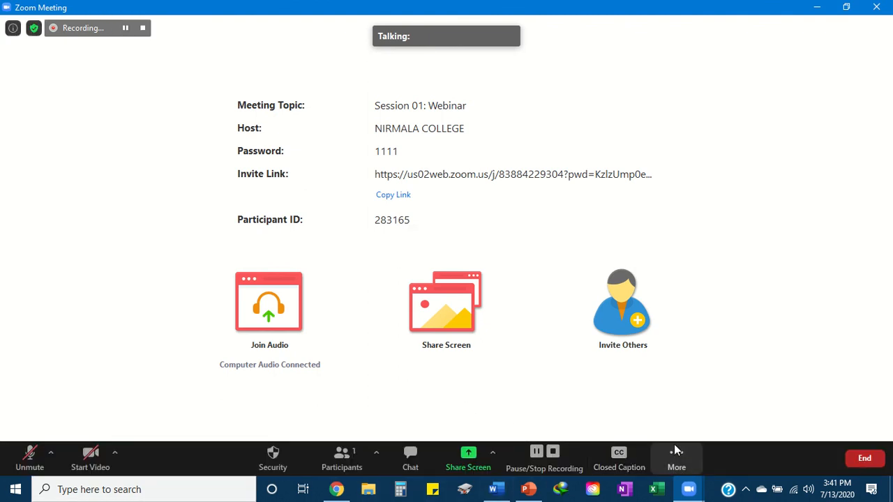
left_click(679, 472)
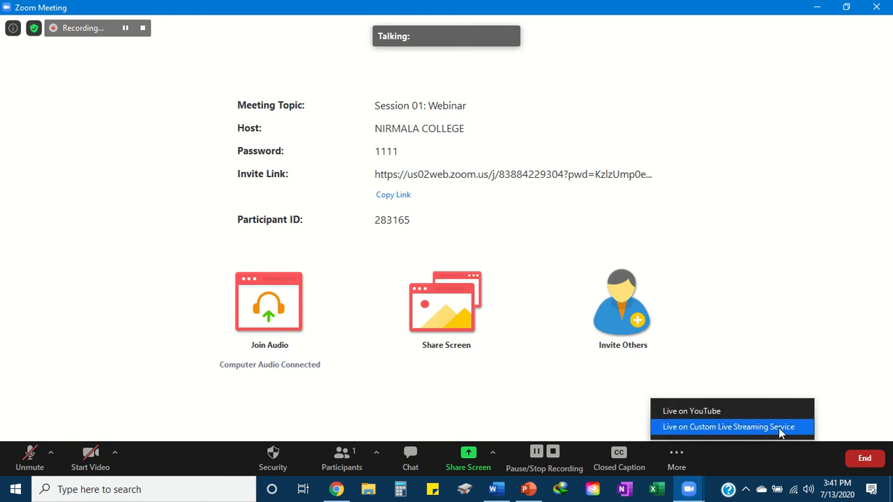
left_click(720, 428)
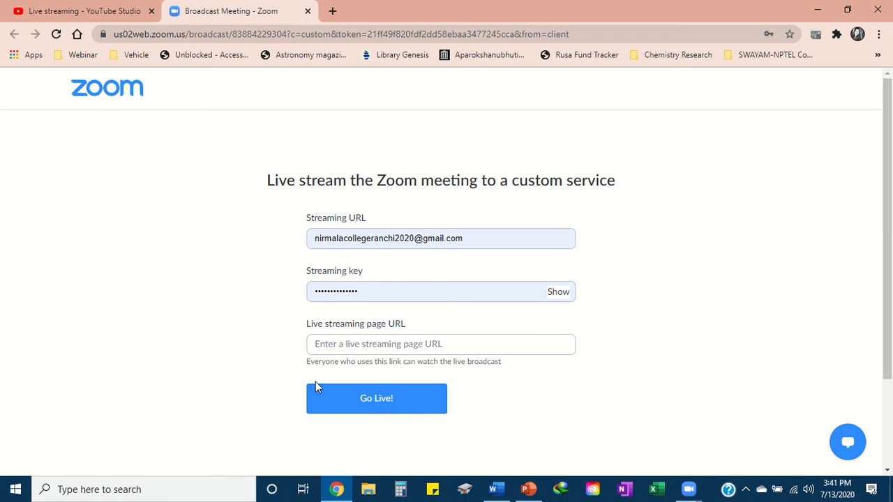
- Copy the stream key from YouTube Studio and paste it over the Streaming key on Zoom's custom live stream page
left_click(89, 15)
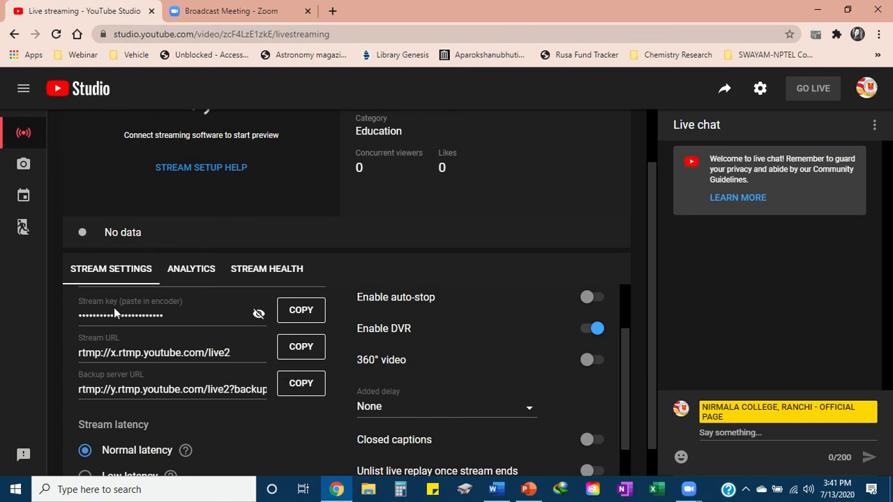
left_click(307, 316)
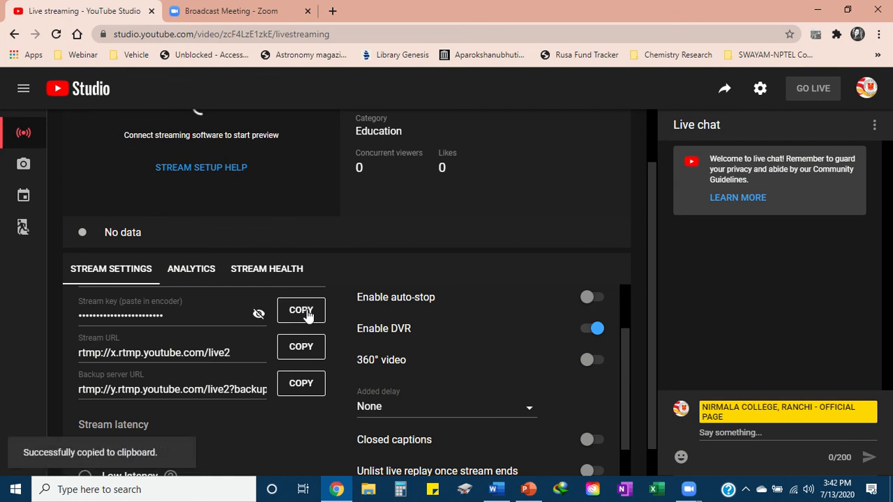
left_click(233, 11)
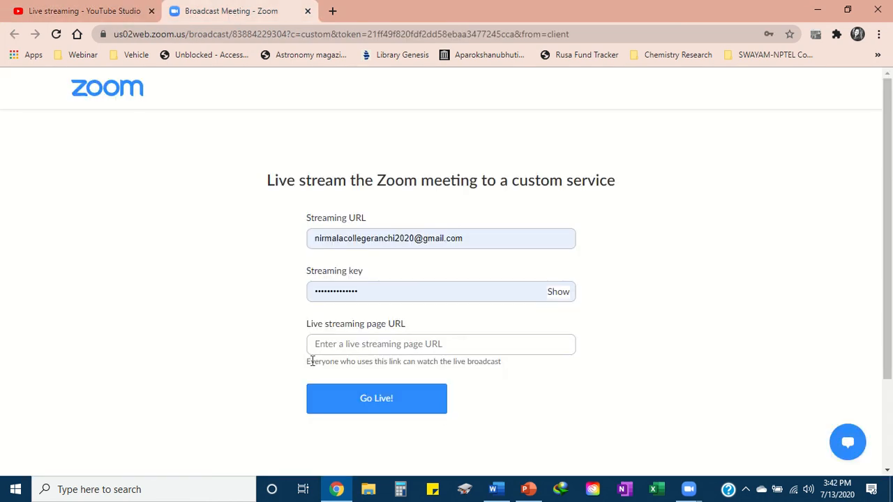
left_click_drag(374, 293, 313, 296)
left_click_drag(419, 296, 184, 296)
right_click(370, 296)
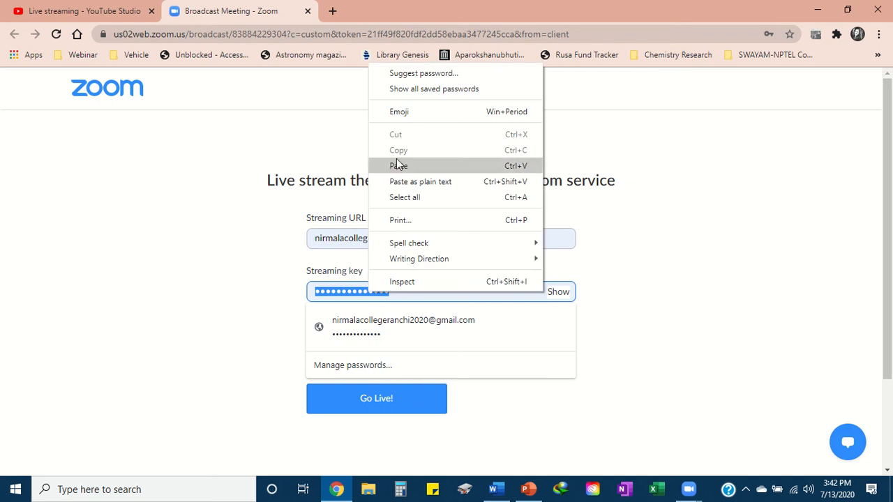
left_click(397, 166)
- Copy the stream URL rtmp://x.rtmp.youtube.com/live2 from YouTube Studio and paste it over the Streaming URL on Zoom's custom service page
left_click(87, 11)
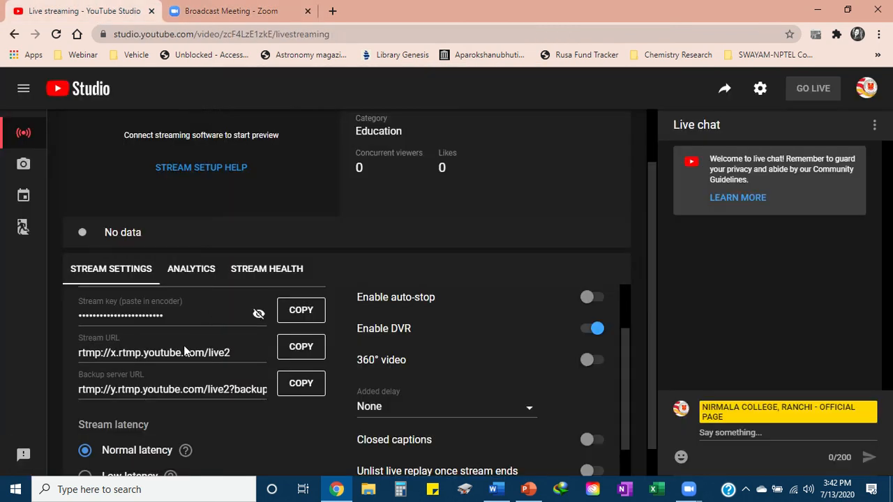
left_click(299, 354)
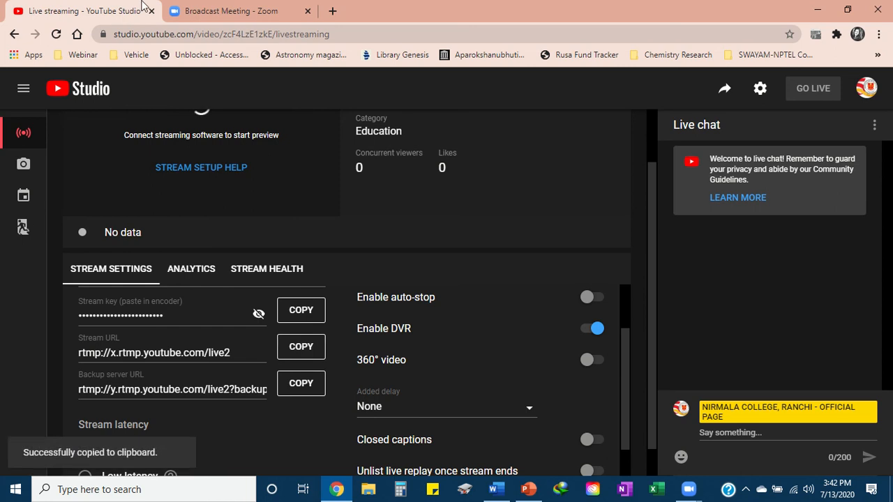
left_click(230, 11)
left_click_drag(505, 237, 299, 239)
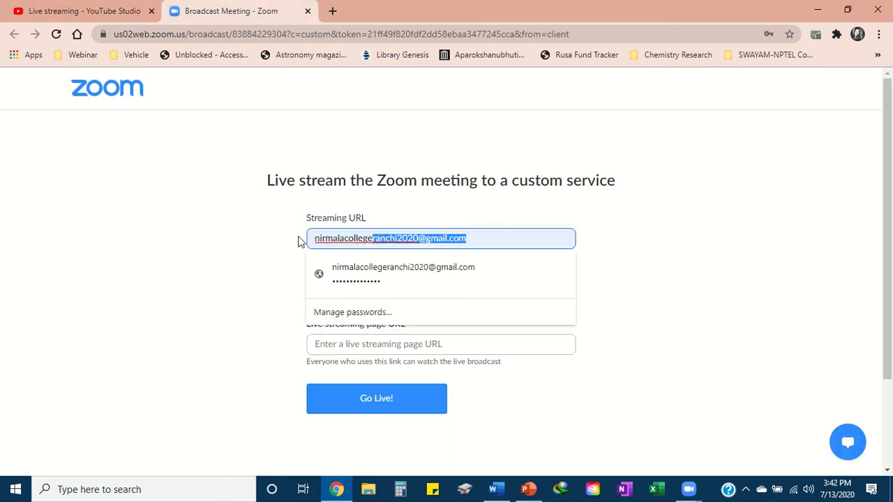
right_click(391, 235)
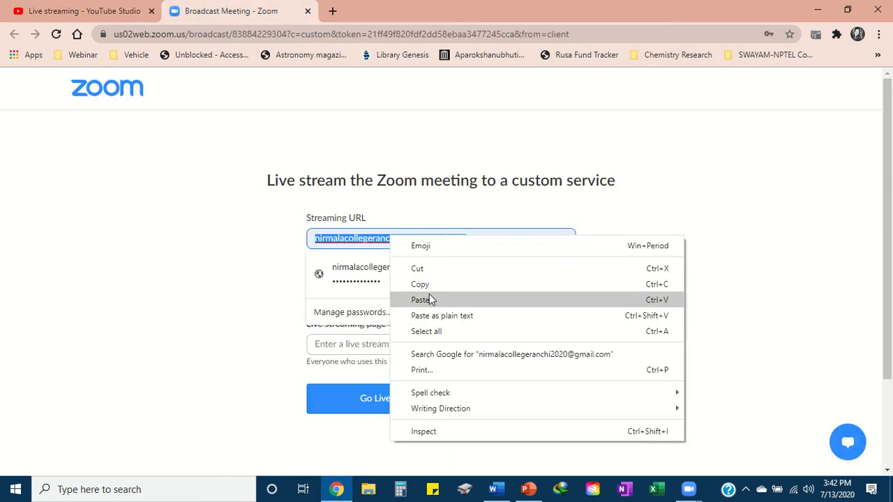
left_click(429, 300)
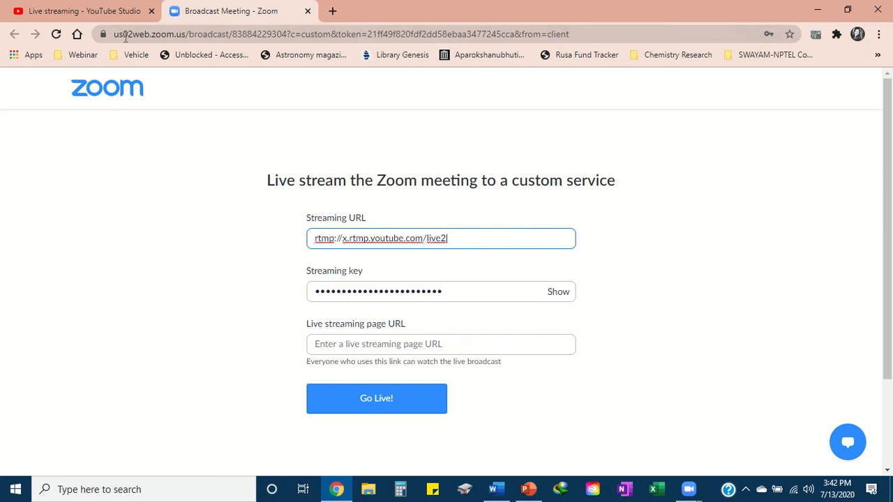
- Copy the shareable link of the Session 01: Webinar stream from YouTube Studio and paste it as Zoom's Live streaming page URL
left_click(110, 10)
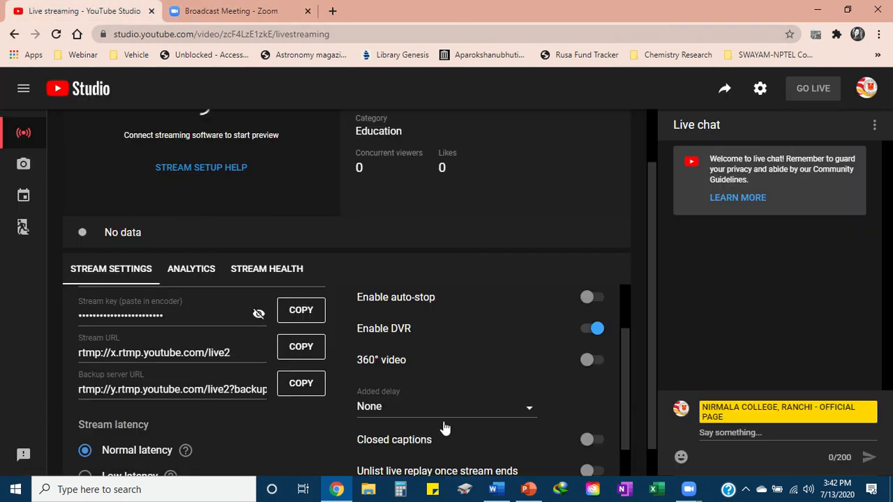
left_click(23, 90)
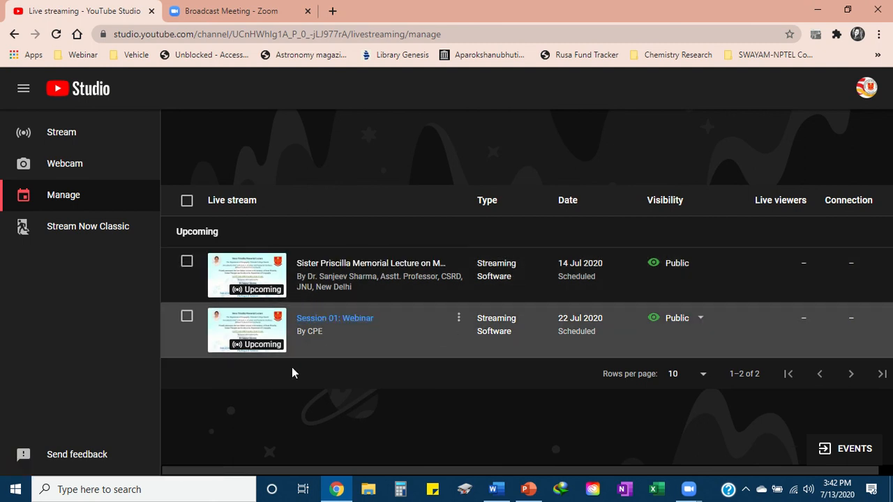
left_click(459, 321)
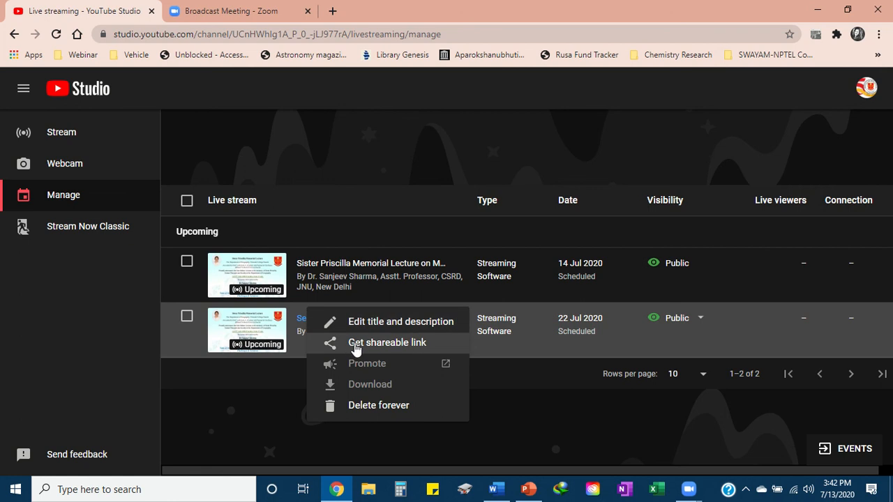
left_click(394, 345)
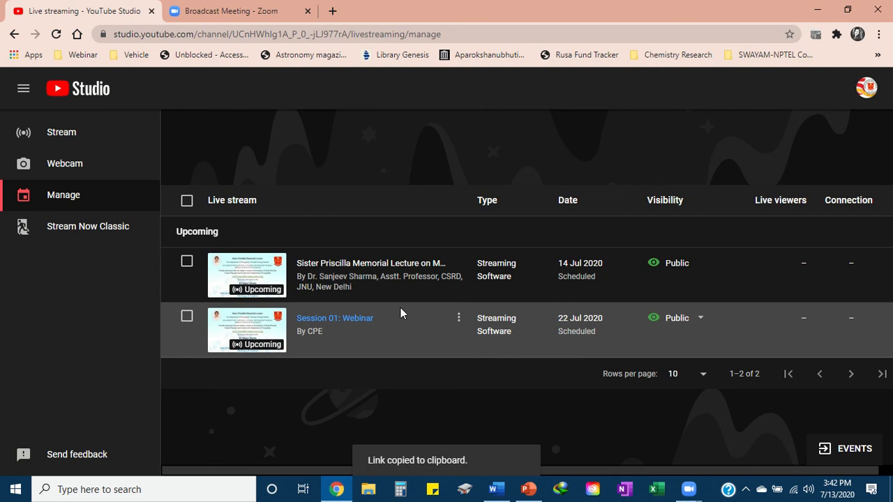
left_click(234, 12)
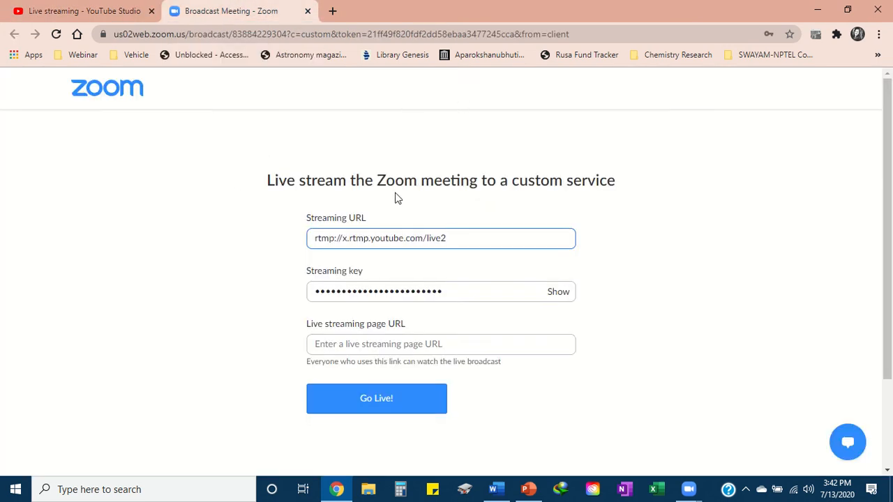
left_click(352, 343)
right_click(386, 347)
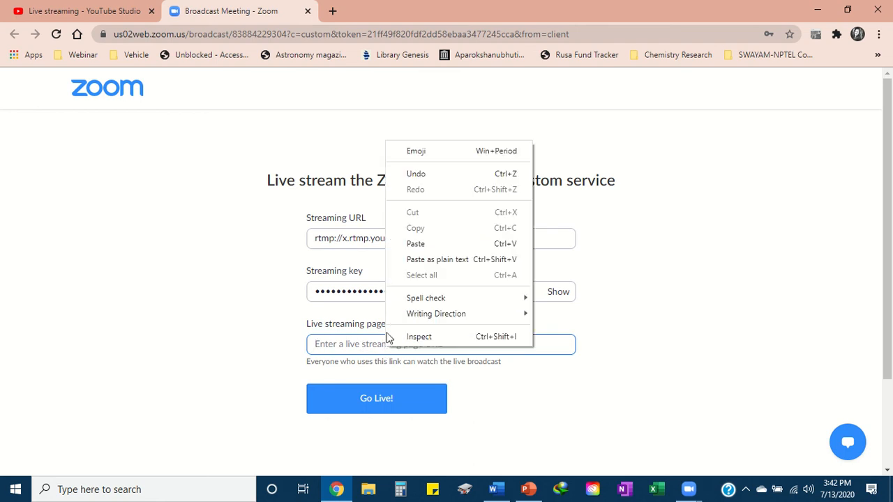
left_click(418, 245)
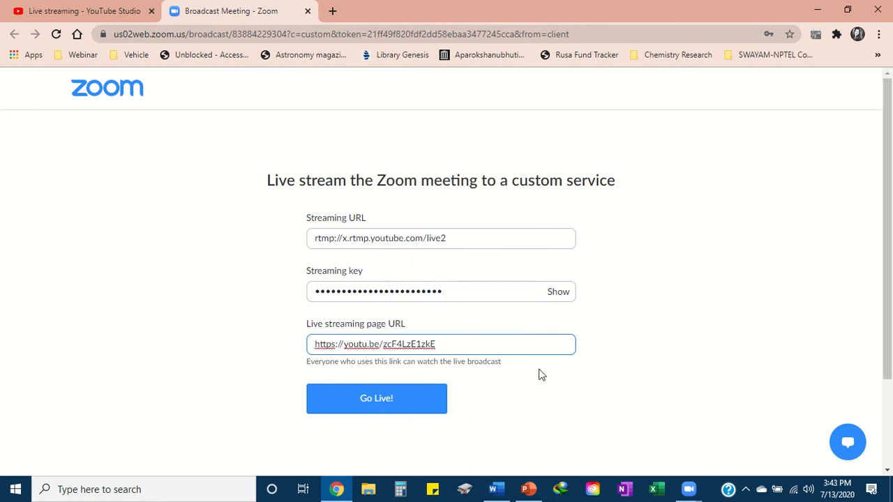
- Go live from Zoom's custom service page, look over the Session 01: Webinar YouTube watch page and close it
left_click(377, 401)
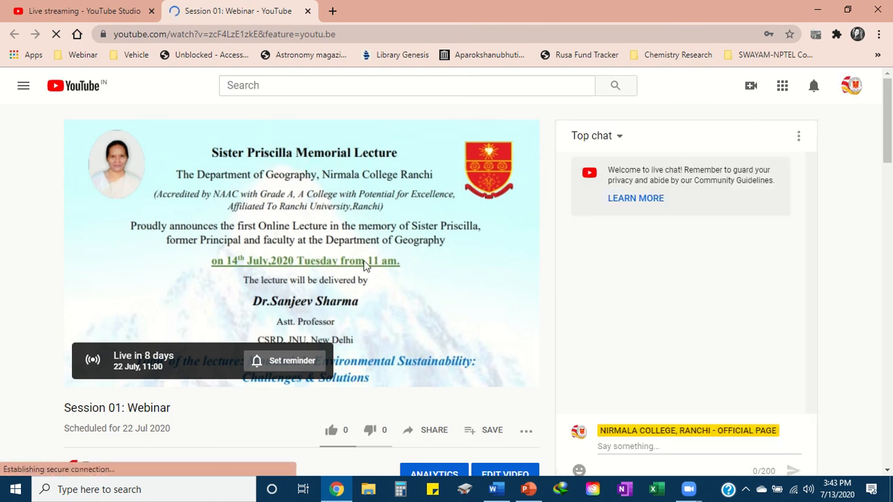
scroll(278, 337, "down", 1)
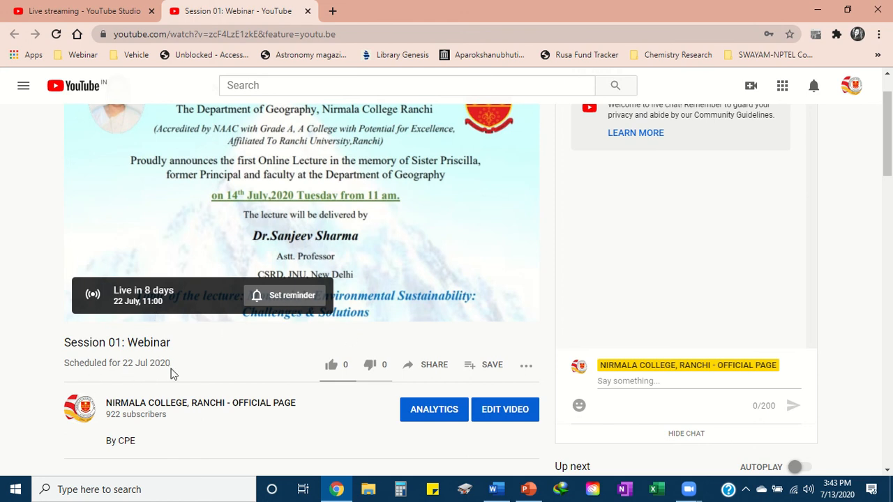
scroll(143, 446, "down", 3)
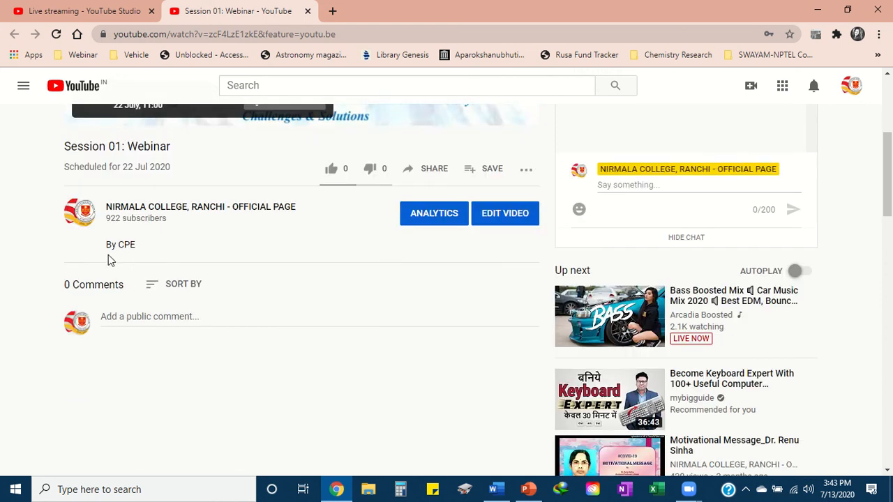
scroll(265, 347, "up", 4)
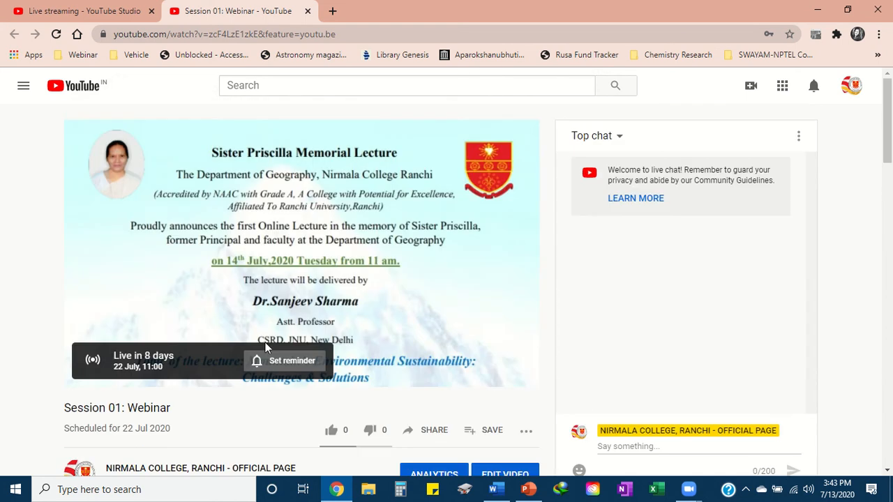
left_click(308, 11)
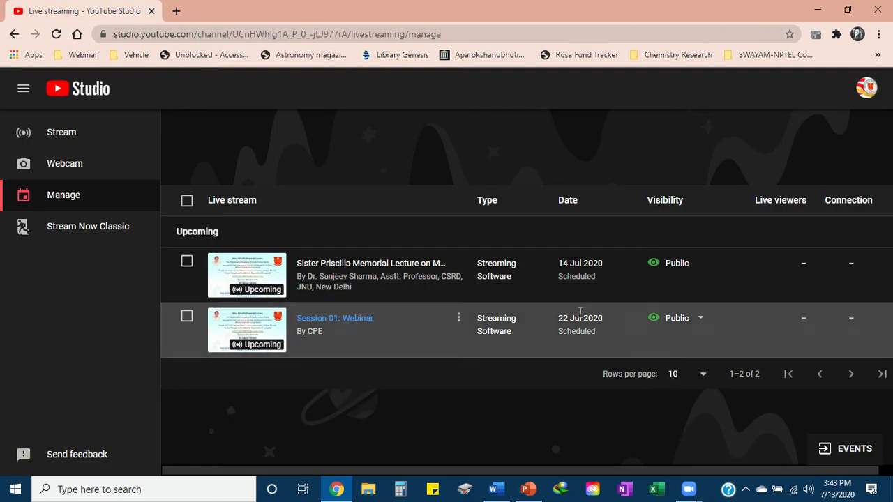
- Open the Session 01: Webinar stream in YouTube Studio, check its preview and stream settings, and close the browser
left_click(358, 325)
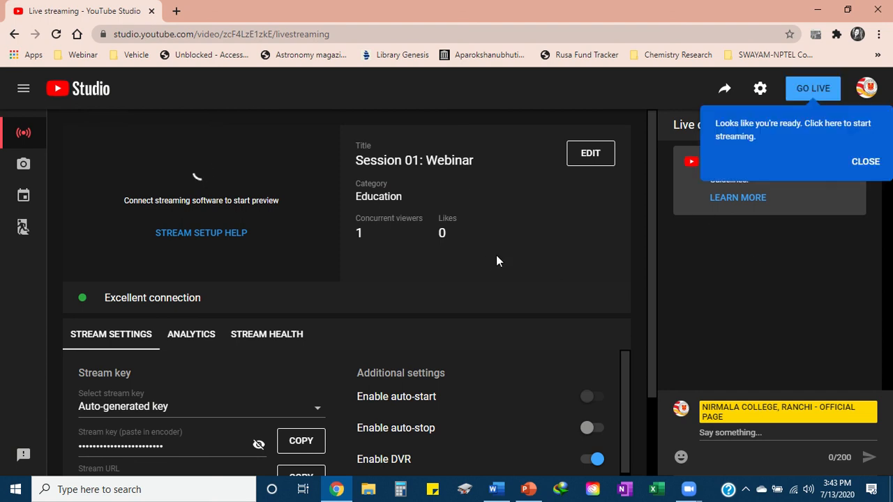
left_click(865, 162)
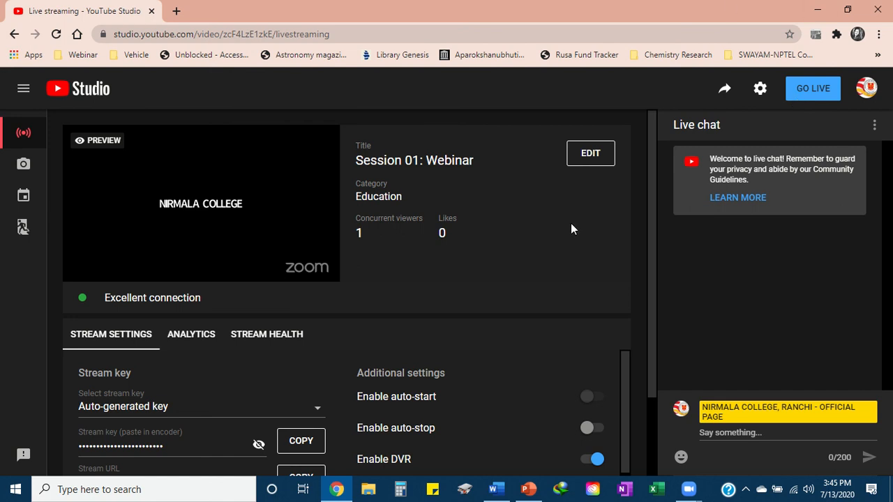
scroll(515, 308, "down", 1)
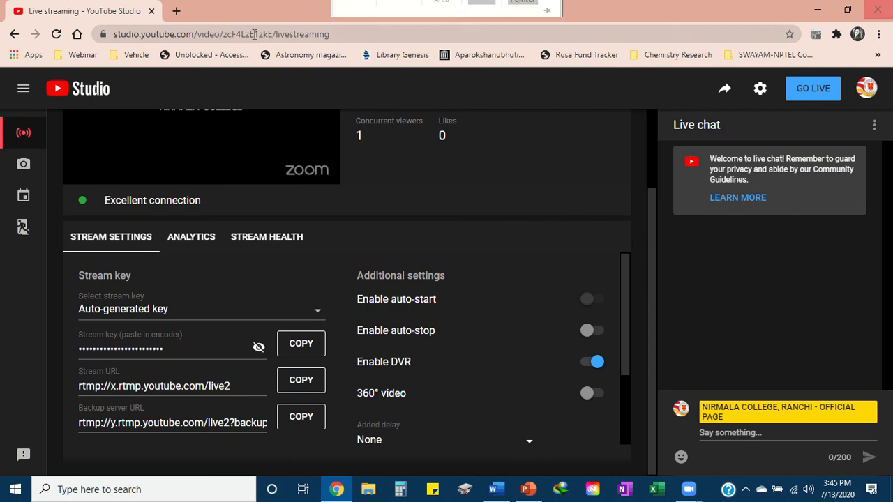
left_click(24, 90)
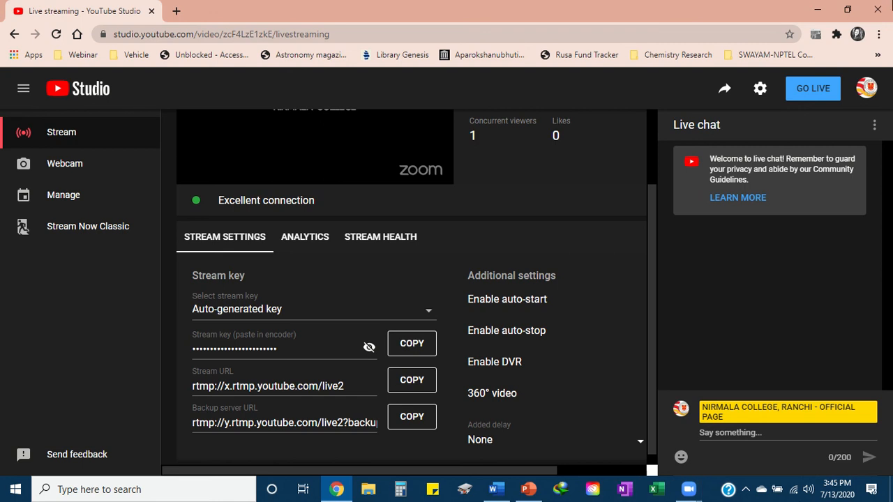
left_click(878, 10)
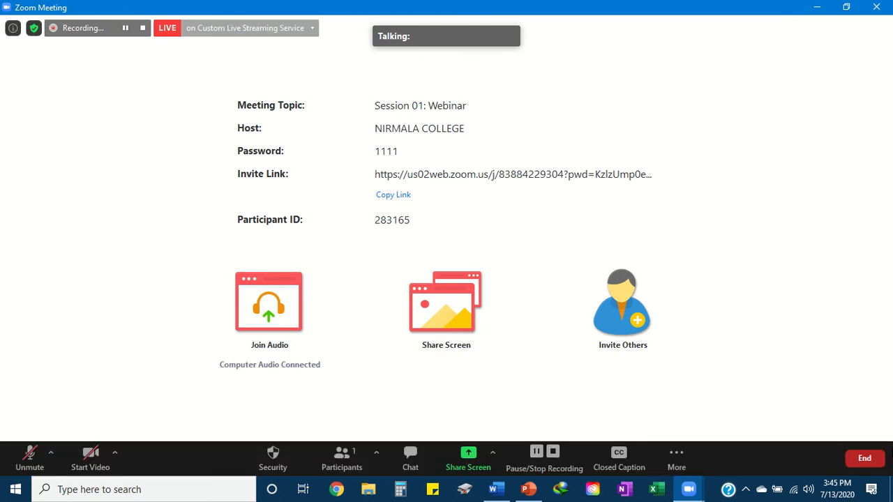
- End the Session 01: Webinar meeting in Zoom and minimize the Zoom home window
left_click(864, 464)
left_click(840, 394)
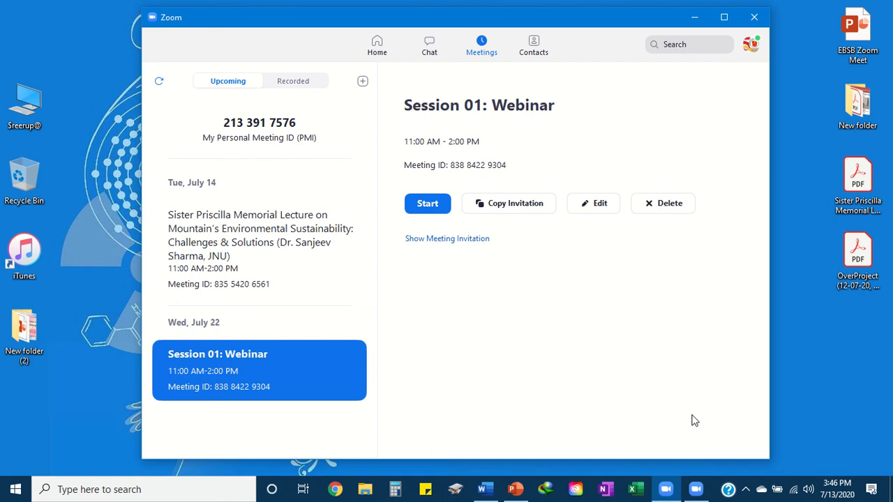
left_click(696, 19)
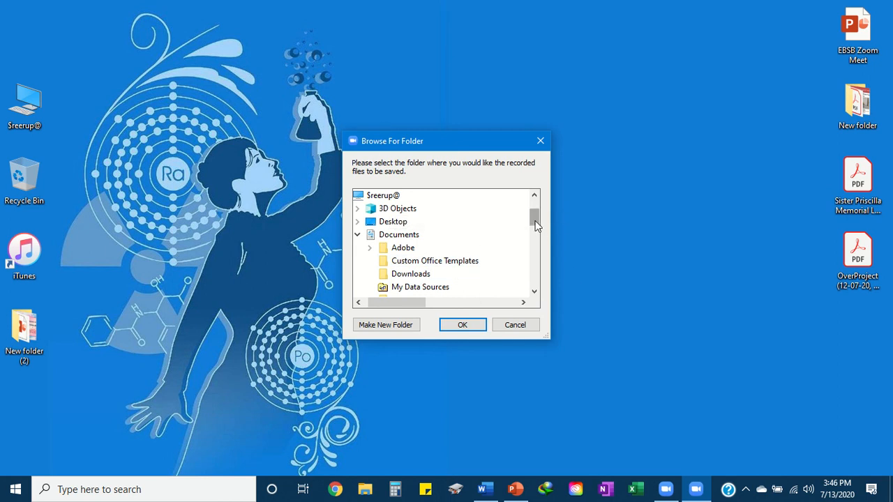
- Look through the save locations for the recording, including Documents and its Zoom folder, and close the folder chooser without choosing one
mouse_move(536, 223)
left_mouse_down()
mouse_move(542, 277)
mouse_move(546, 212)
left_mouse_up()
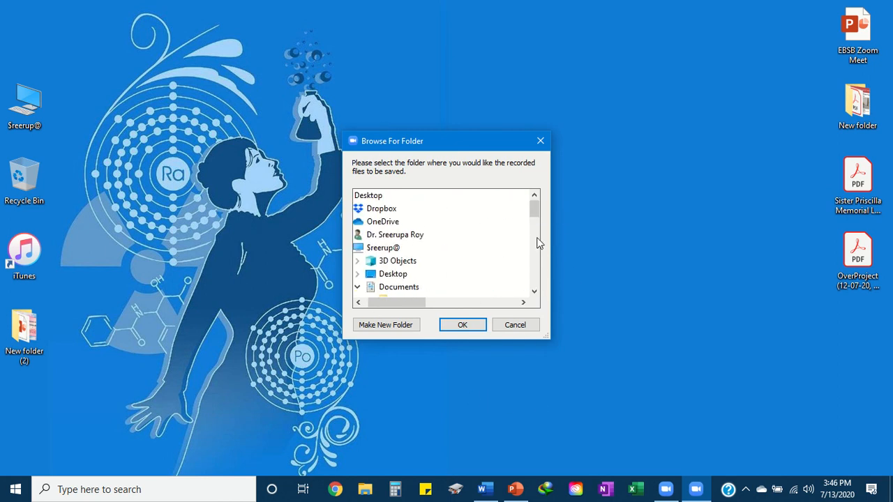
left_click_drag(535, 207, 537, 236)
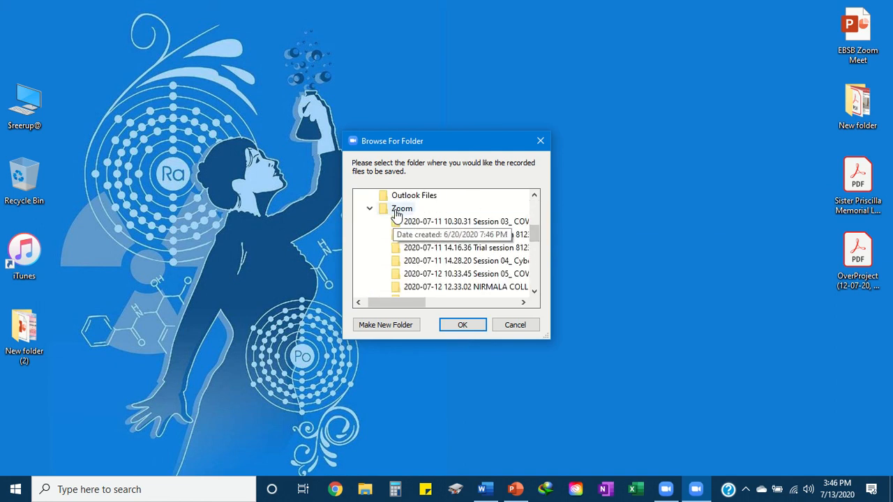
scroll(447, 241, "up", 1)
left_click(399, 208)
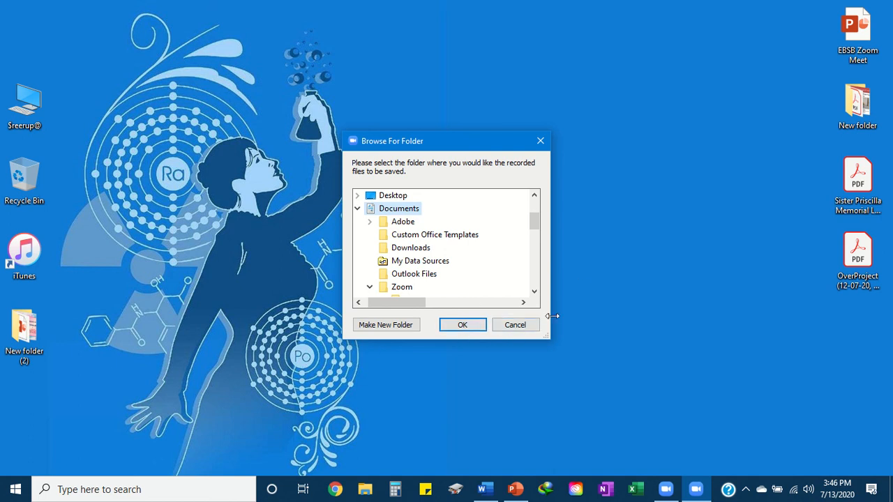
left_click(540, 142)
right_click(607, 282)
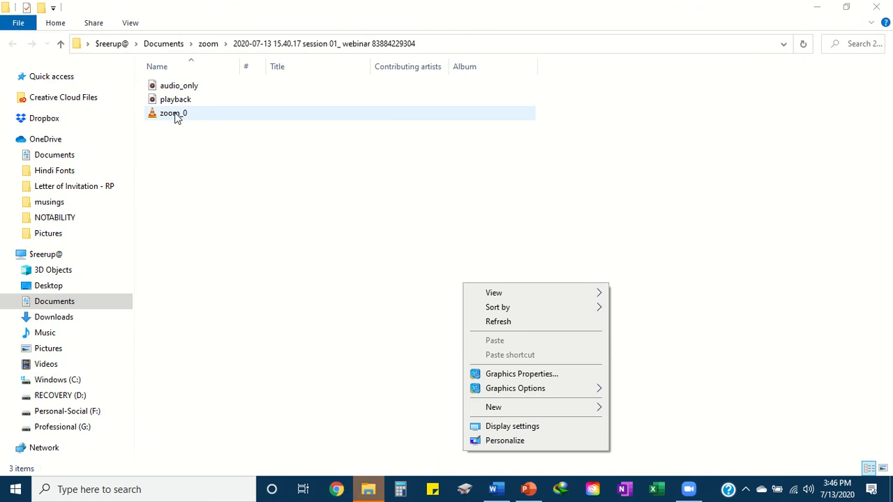
- Go up to the zoom folder, reopen the 2020-07-13 15.40.17 Session 01_ Webinar folder and play the zoom_0 video
left_click(63, 44)
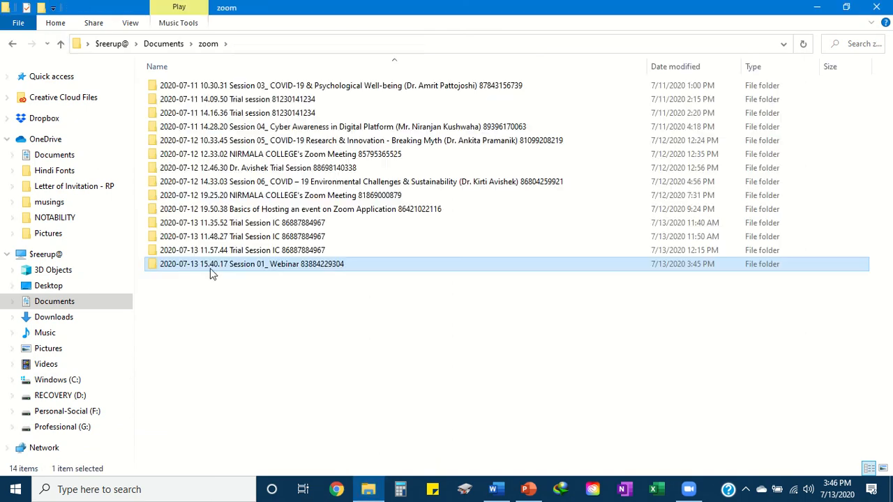
double_click(272, 269)
double_click(183, 120)
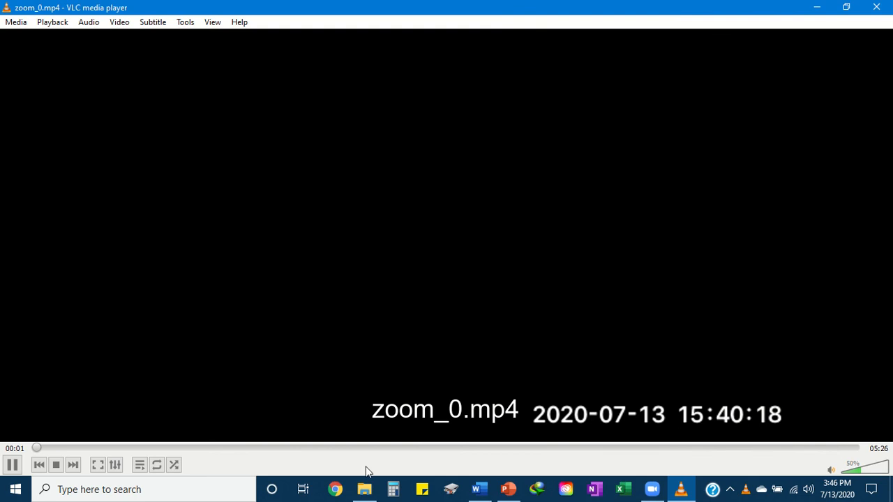
- Skim through the zoom_0 recording in VLC by jumping forward along its timeline
left_click_drag(72, 450, 175, 447)
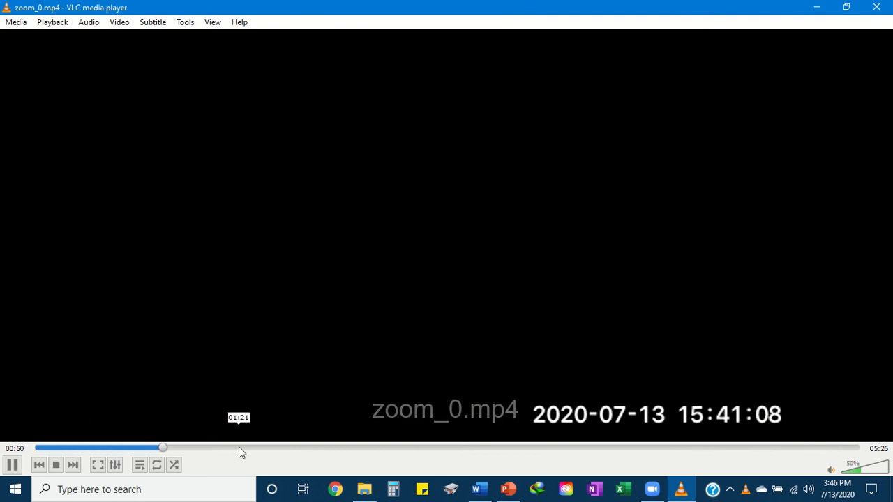
left_click(238, 449)
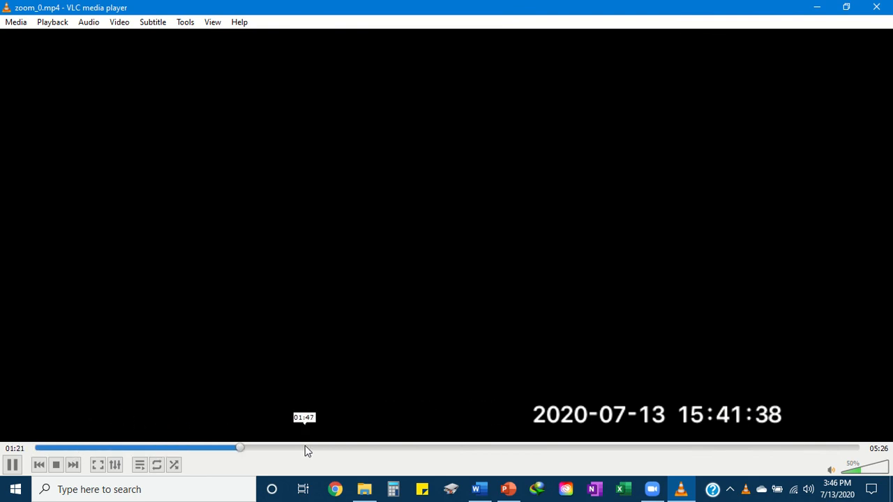
left_click(305, 448)
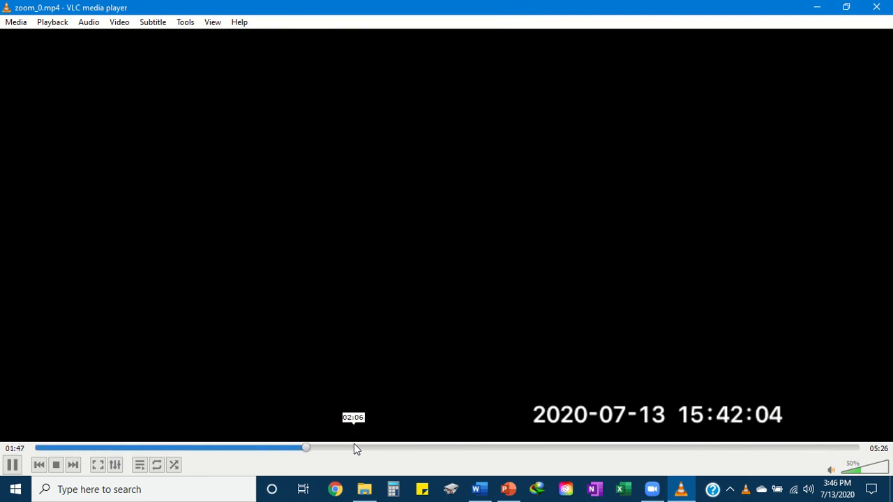
left_click(388, 448)
left_click(499, 448)
left_click(598, 448)
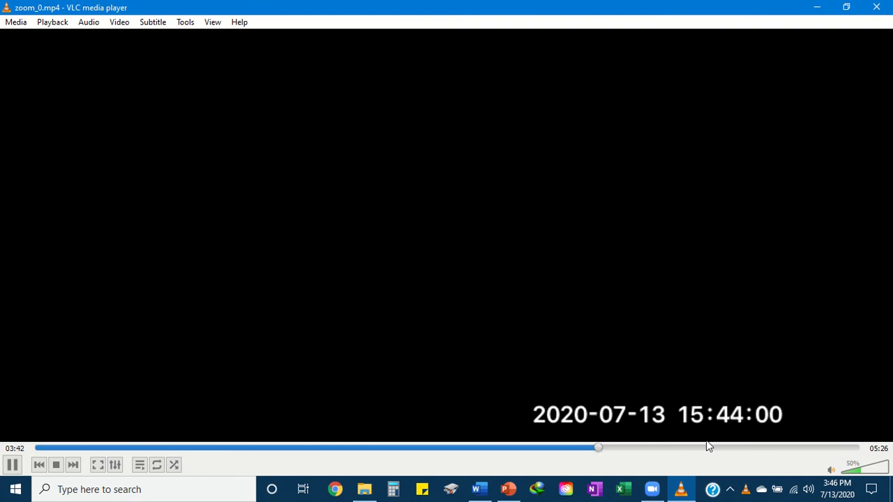
left_click(726, 448)
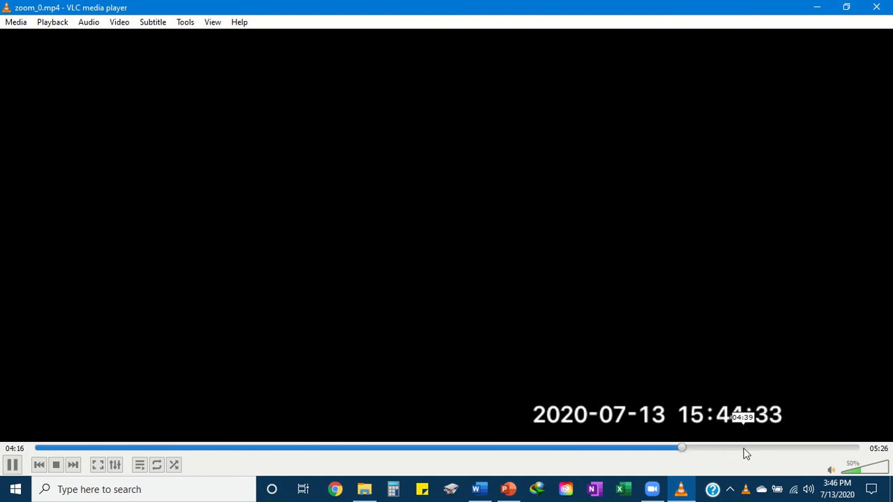
- Check more points of the zoom_0 recording back to its beginning, and close the player and the recording folder
left_click(787, 448)
left_click(831, 448)
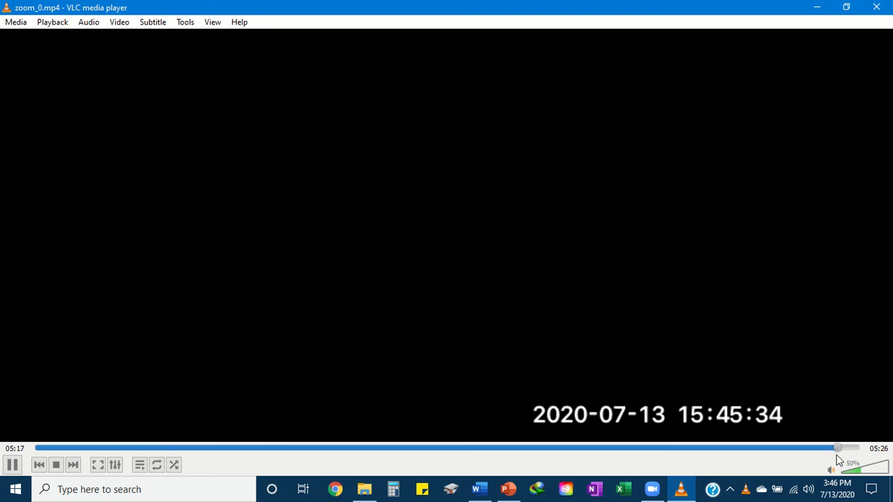
left_click(218, 449)
left_click(329, 448)
left_click(436, 449)
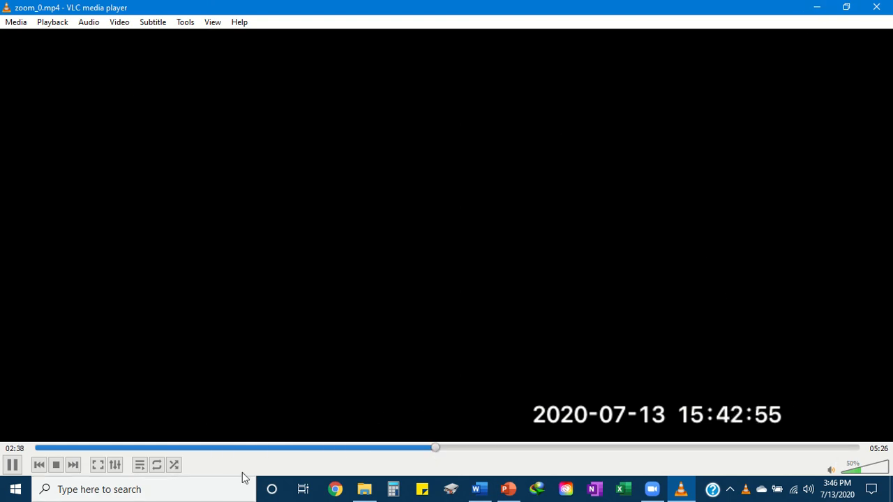
left_click(35, 448)
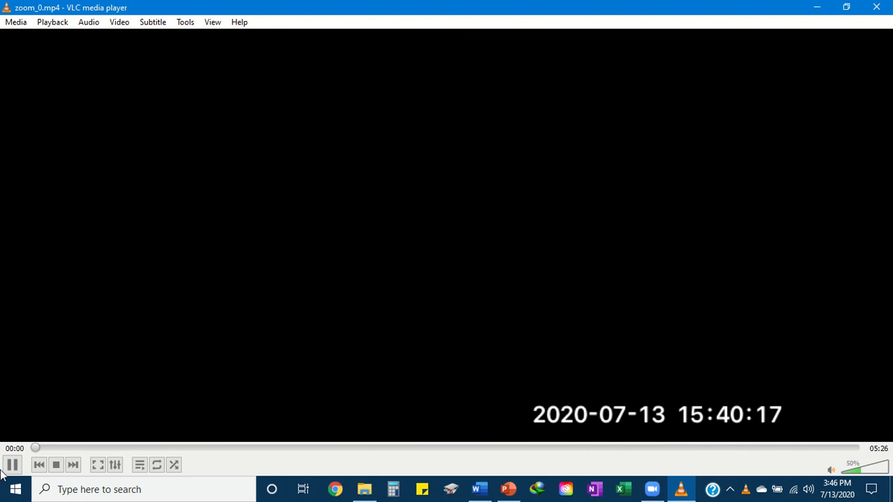
left_click(887, 10)
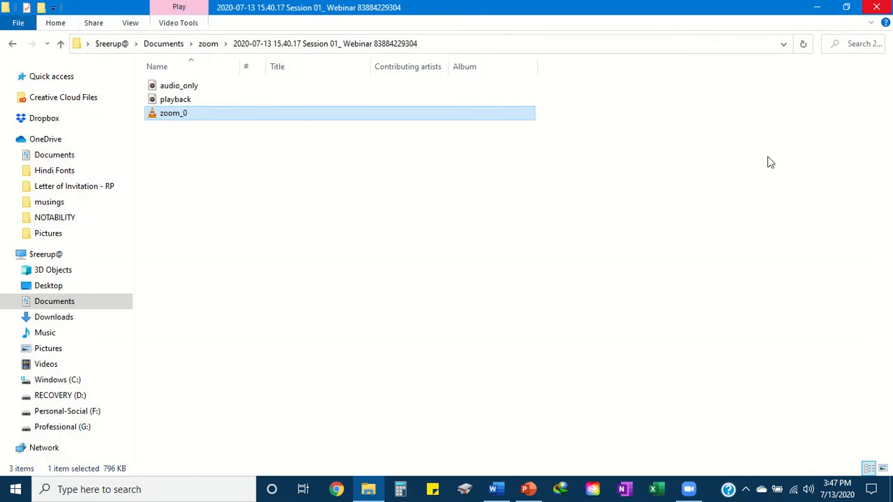
left_click(877, 6)
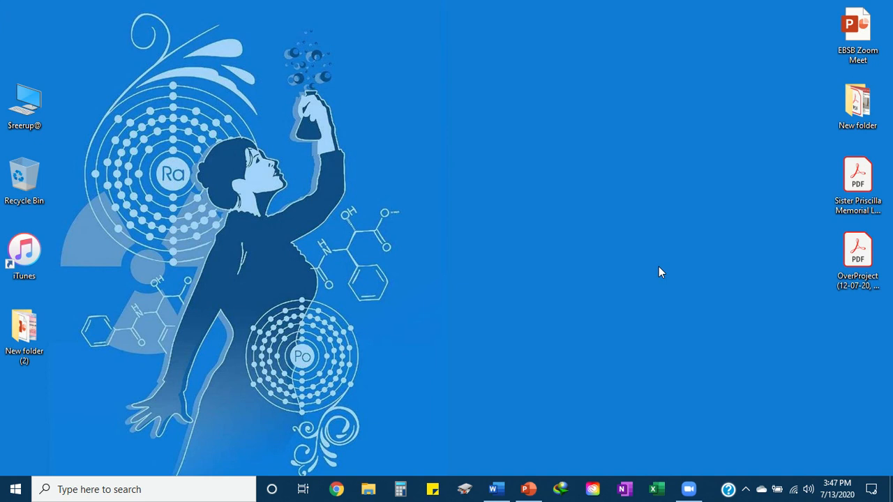
- From the Zoom client's account profile, go to the meetings list on the web portal and open the Session 01: Webinar details
left_click(689, 490)
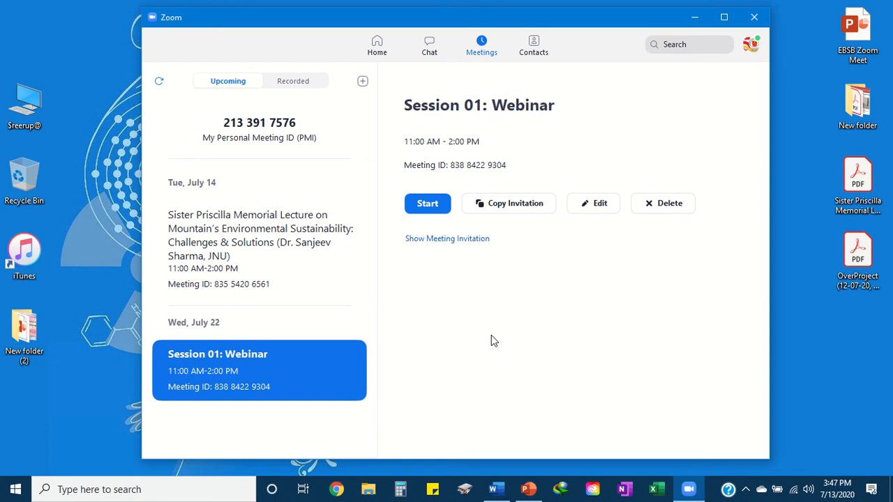
left_click(750, 45)
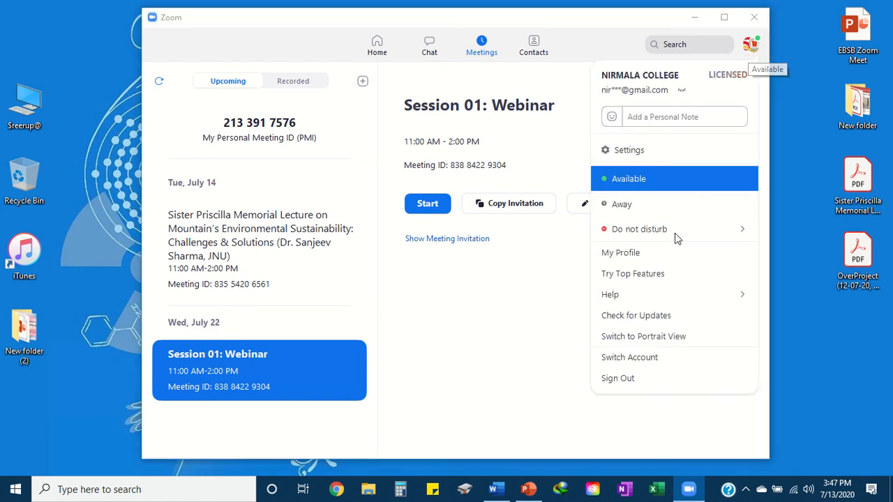
left_click(630, 255)
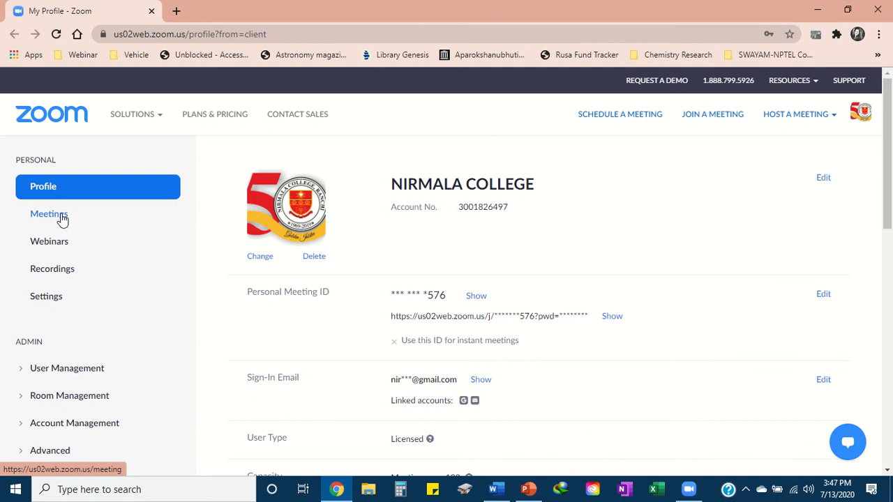
left_click(60, 219)
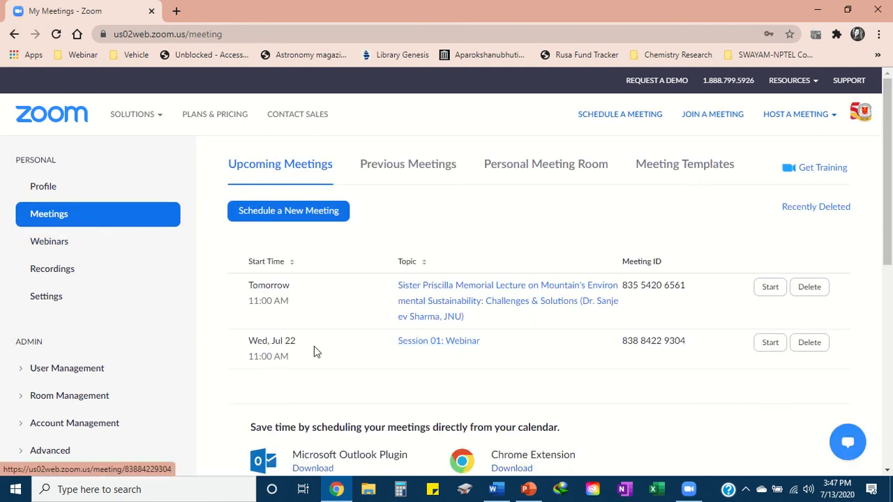
left_click(417, 347)
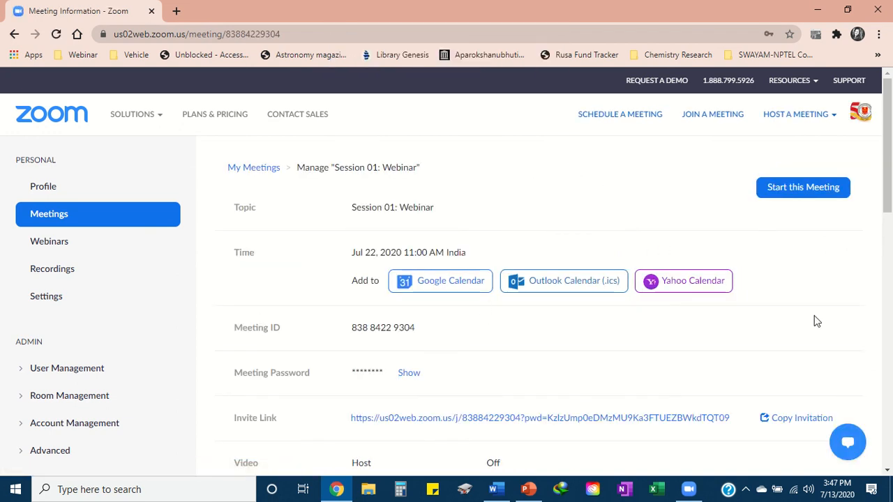
- Copy the live streaming page URL from the meeting's Custom Live Streaming Service details
left_click_drag(888, 150, 888, 360)
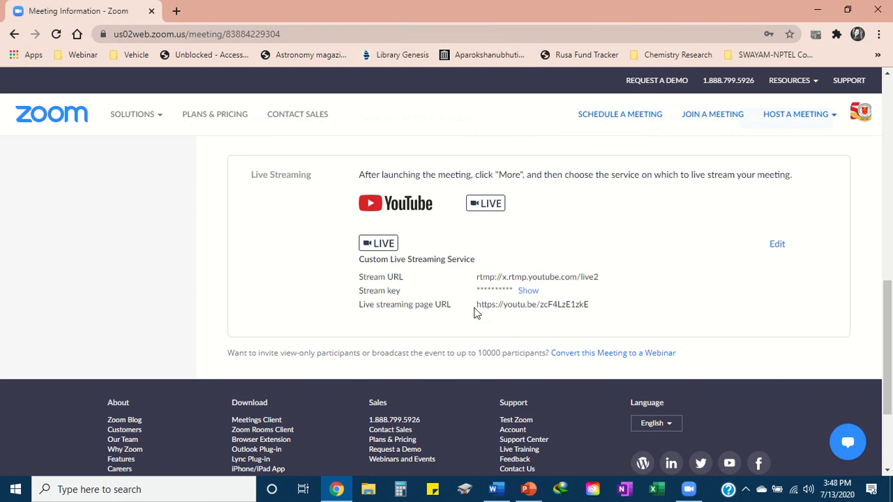
left_click_drag(478, 305, 594, 305)
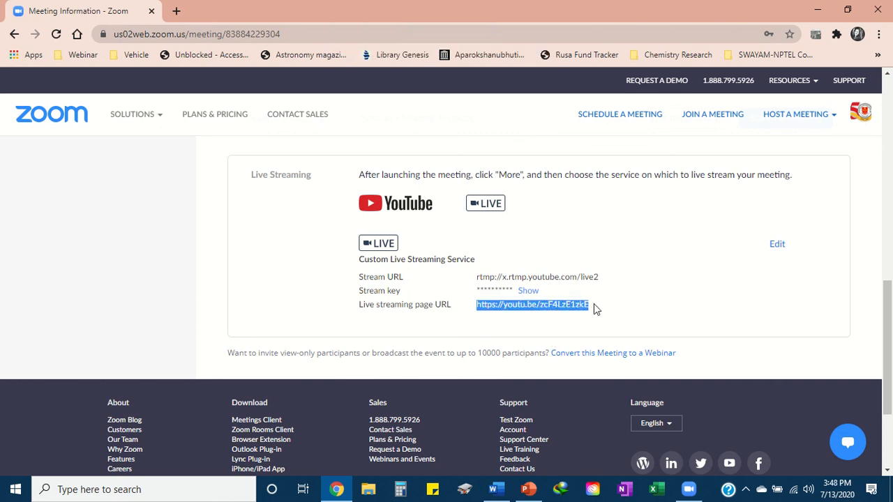
right_click(558, 305)
left_click(584, 316)
- In the Word invitation, paste the URL below YouTube Live Streaming Link with merged formatting, and make both it and the Zoom join link hyperlinks
left_click(493, 489)
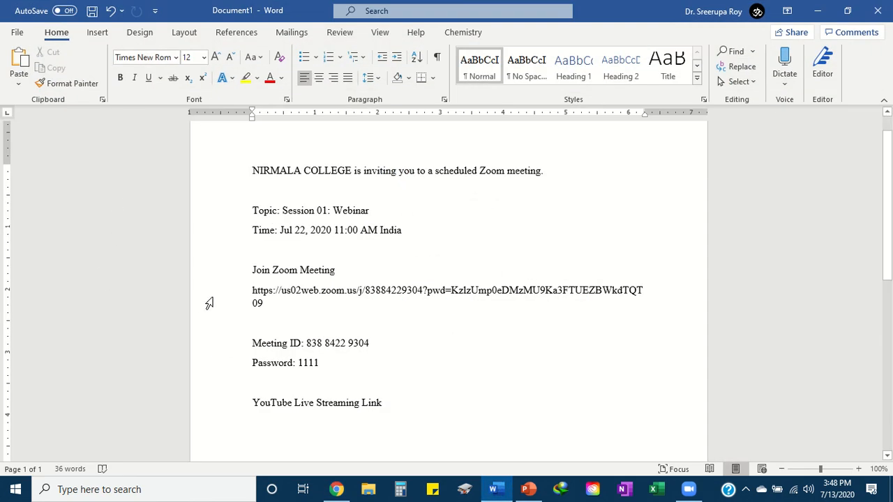
right_click(257, 423)
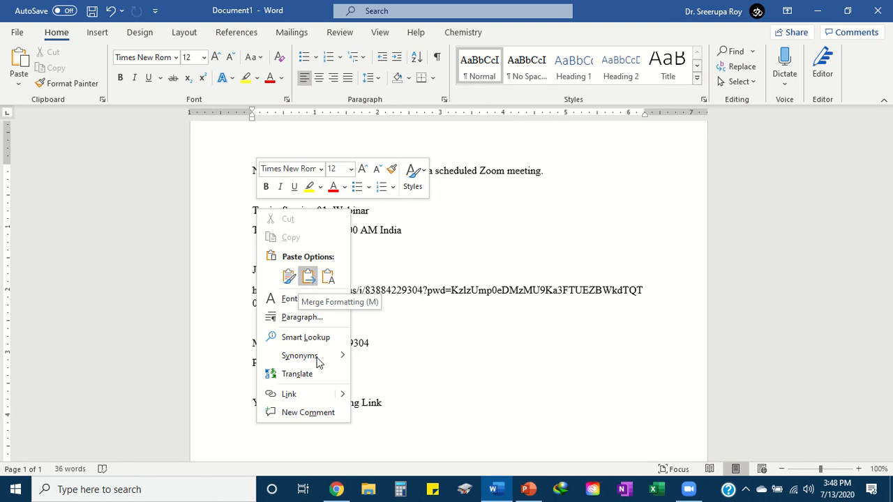
left_click(308, 277)
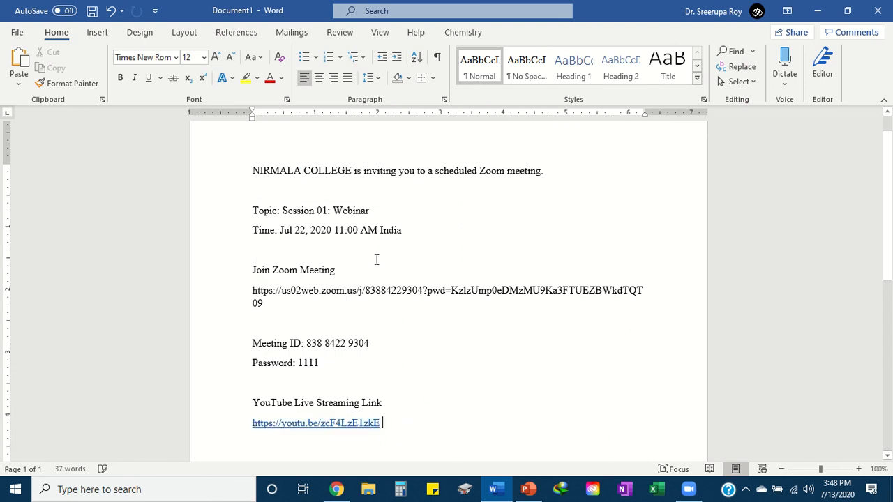
left_click(275, 303)
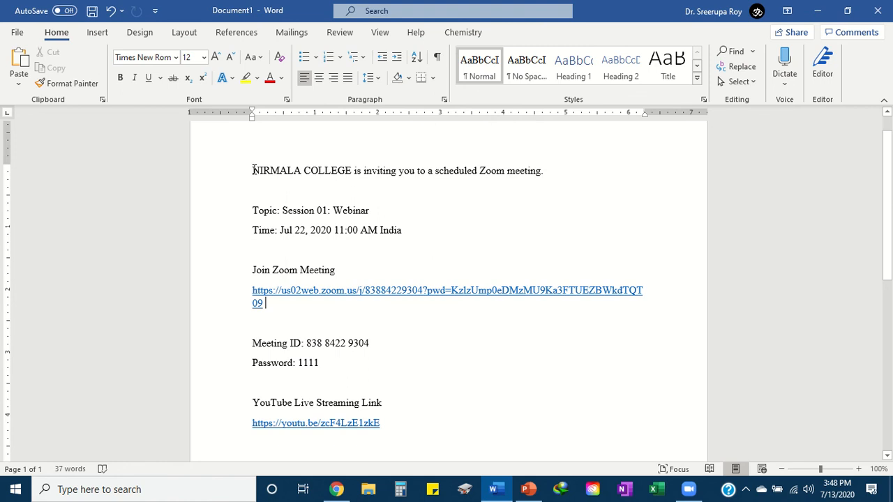
- Select the complete invitation text, from the opening NIRMALA COLLEGE line through the YouTube live streaming link
left_click_drag(253, 170, 421, 425)
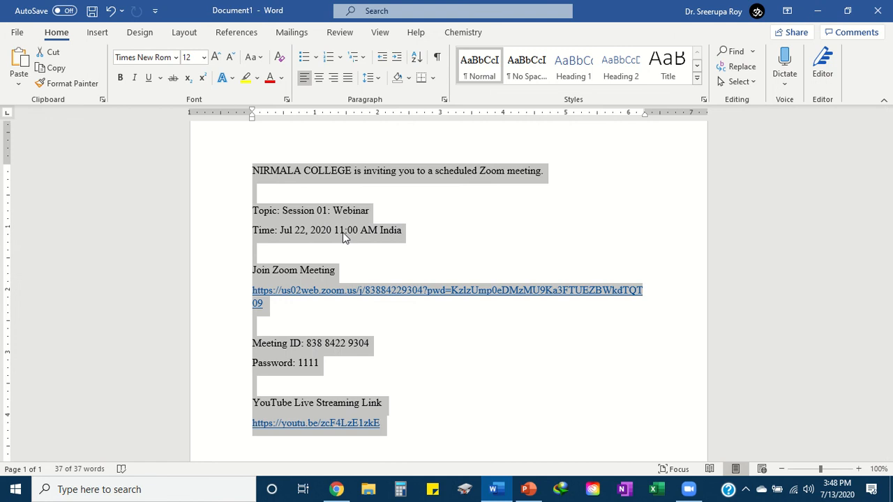
left_click(490, 334)
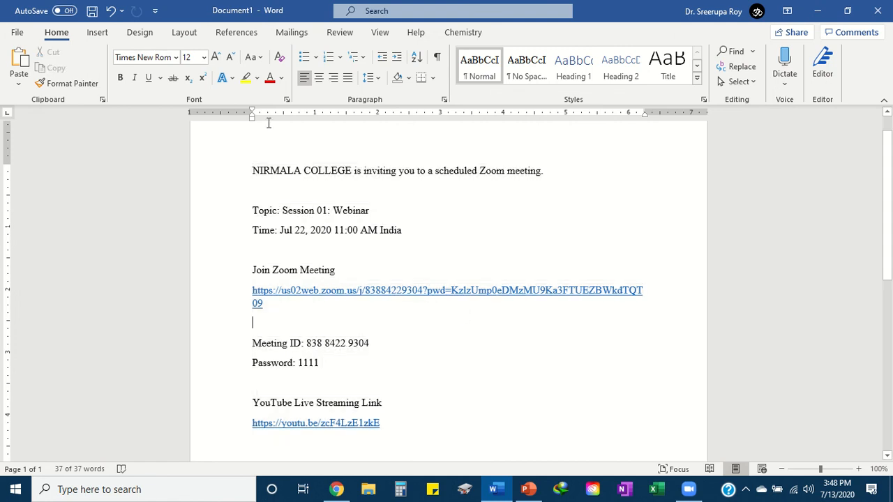
left_click_drag(255, 169, 411, 421)
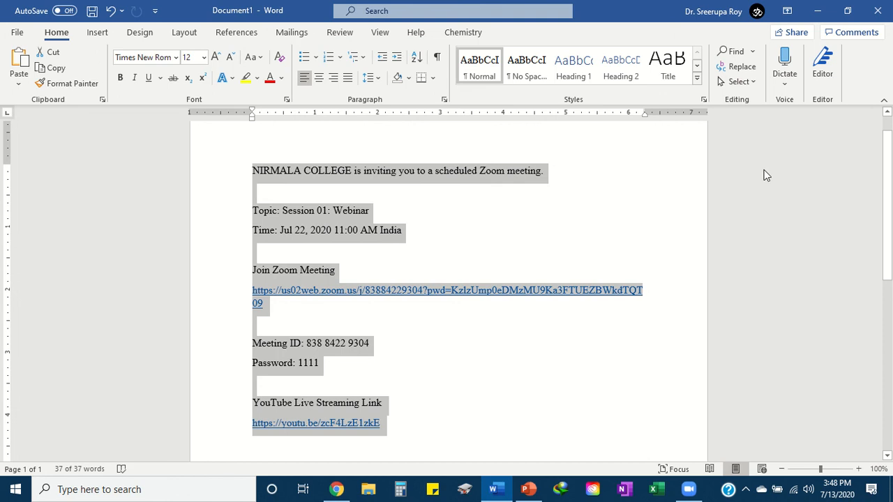